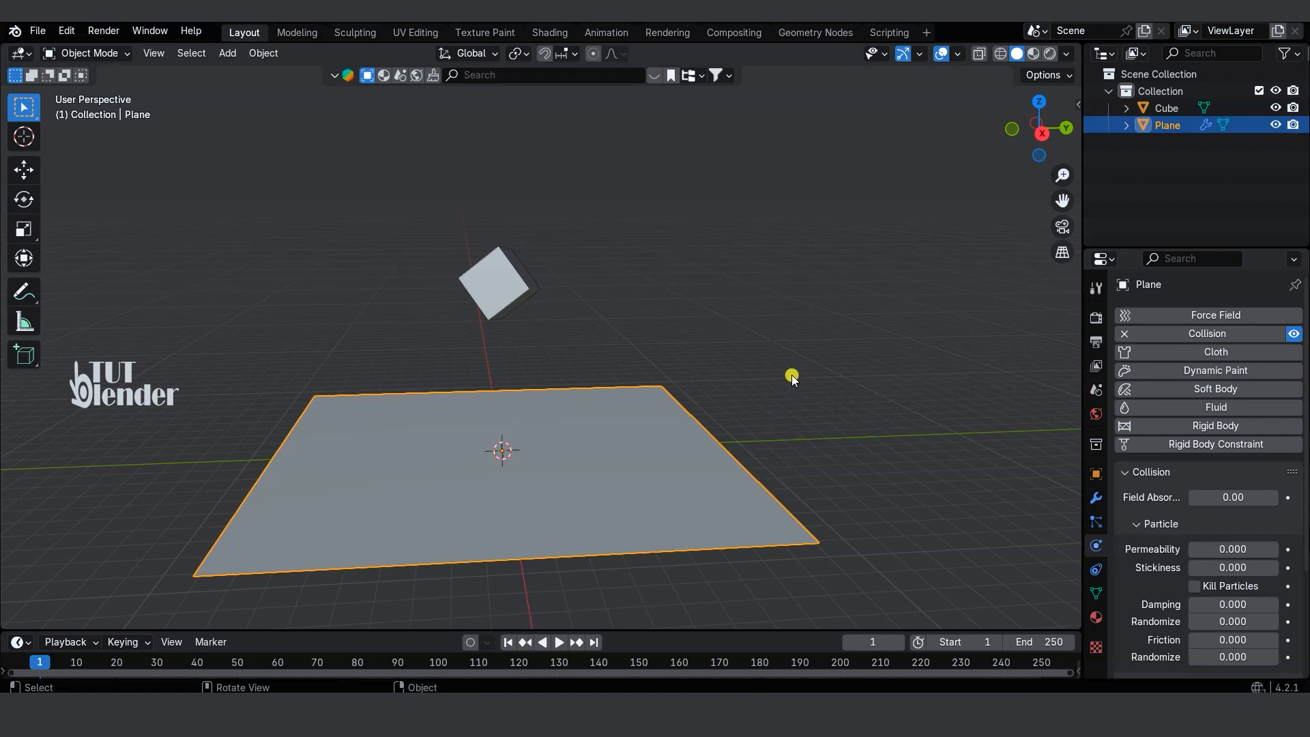
# Subdivide all of the cube's mesh with 4 cuts in Edit Mode and return to Object Mode
pyautogui.scroll(4, 687, 357)
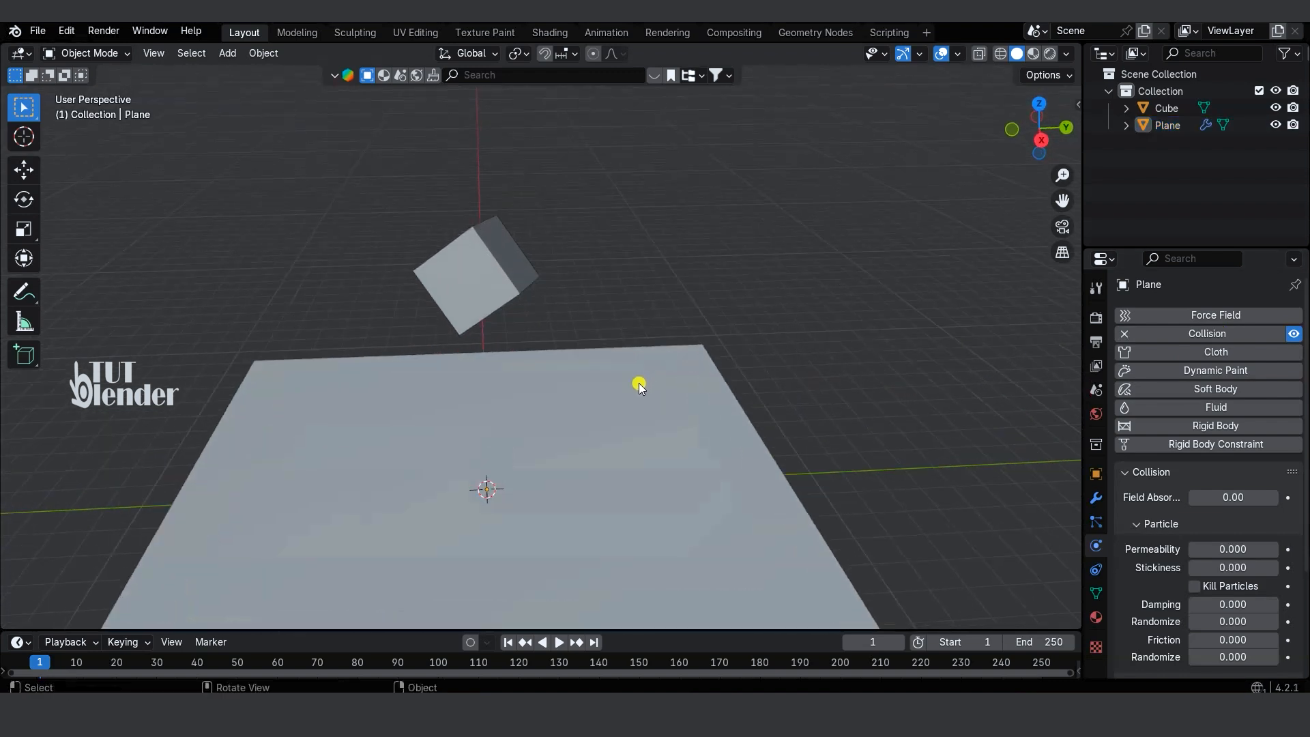
pyautogui.click(486, 276)
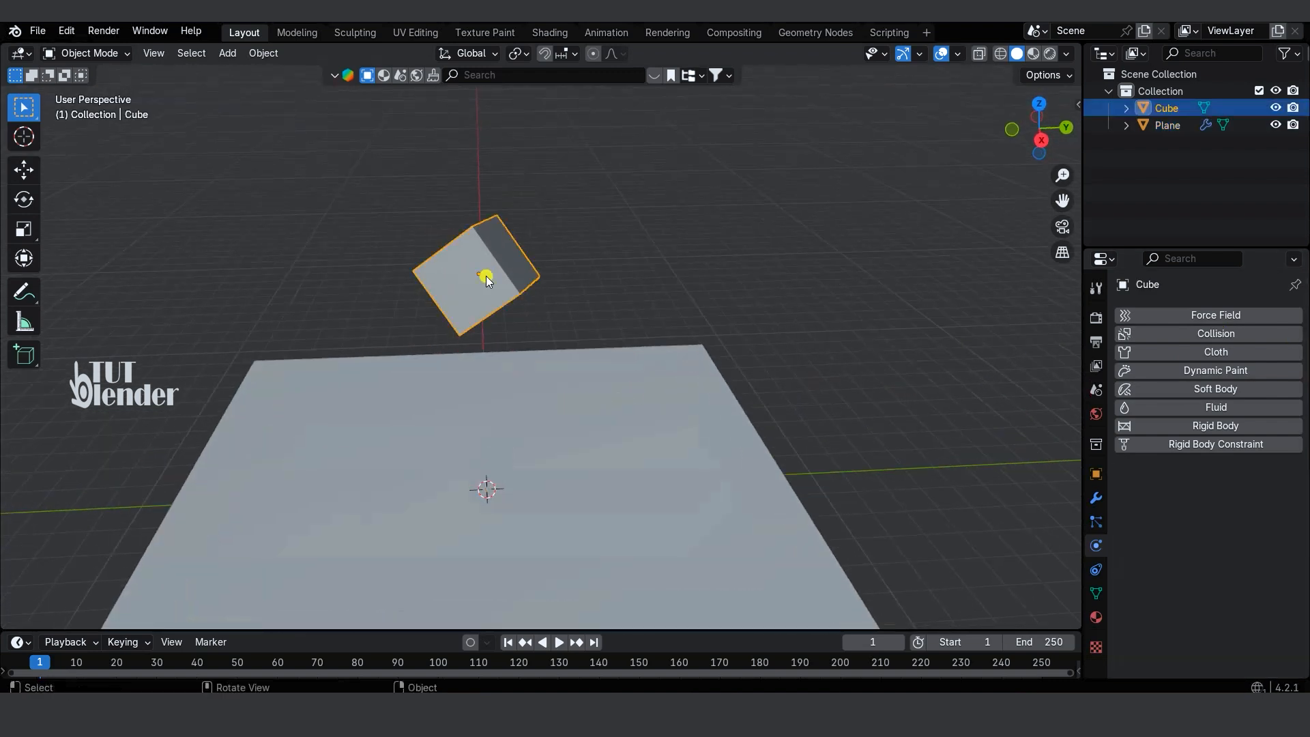
pyautogui.click(119, 53)
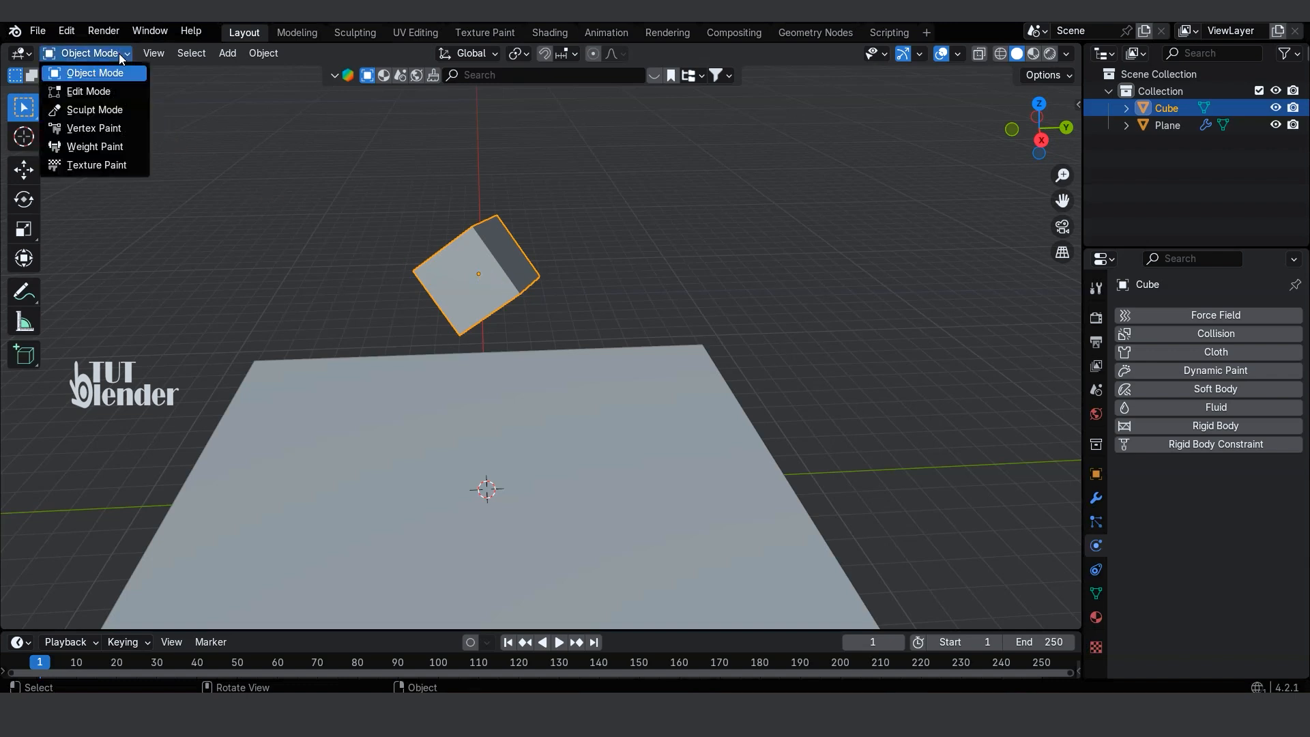
pyautogui.click(117, 91)
pyautogui.rightClick(479, 273)
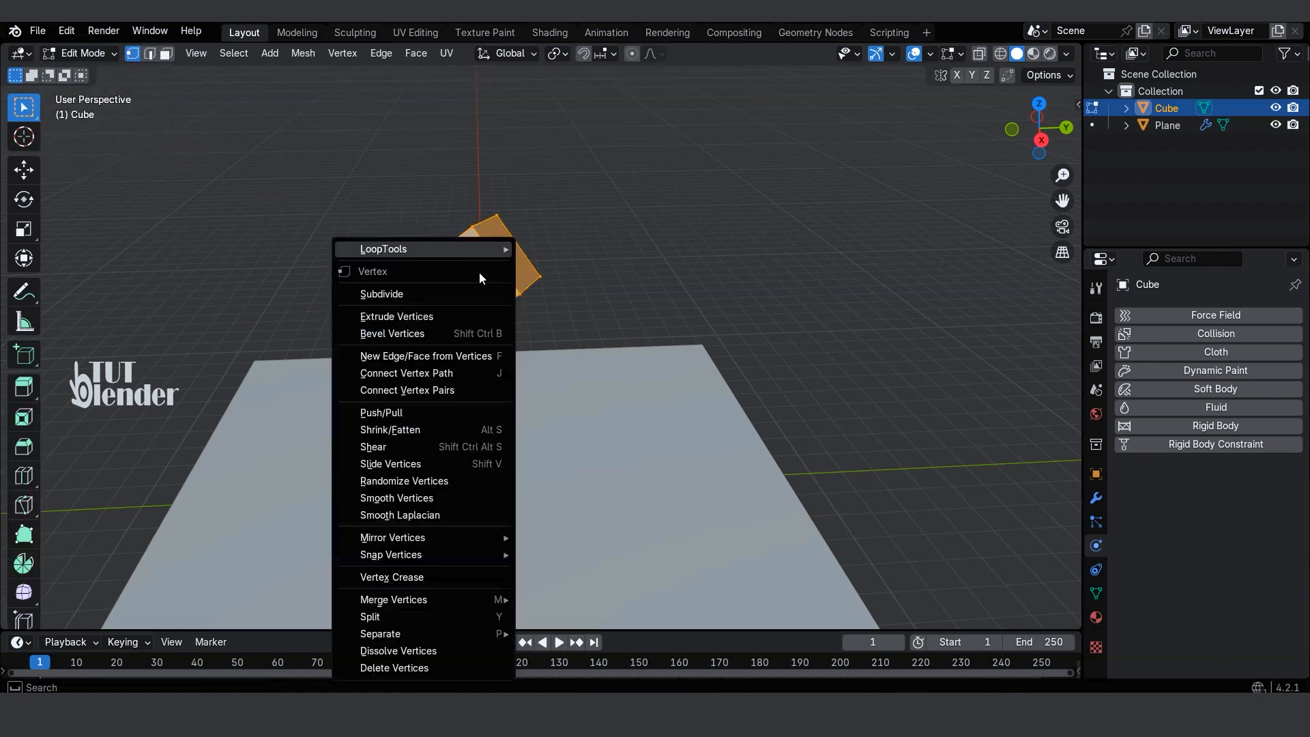
pyautogui.click(430, 293)
pyautogui.click(63, 616)
pyautogui.click(217, 499)
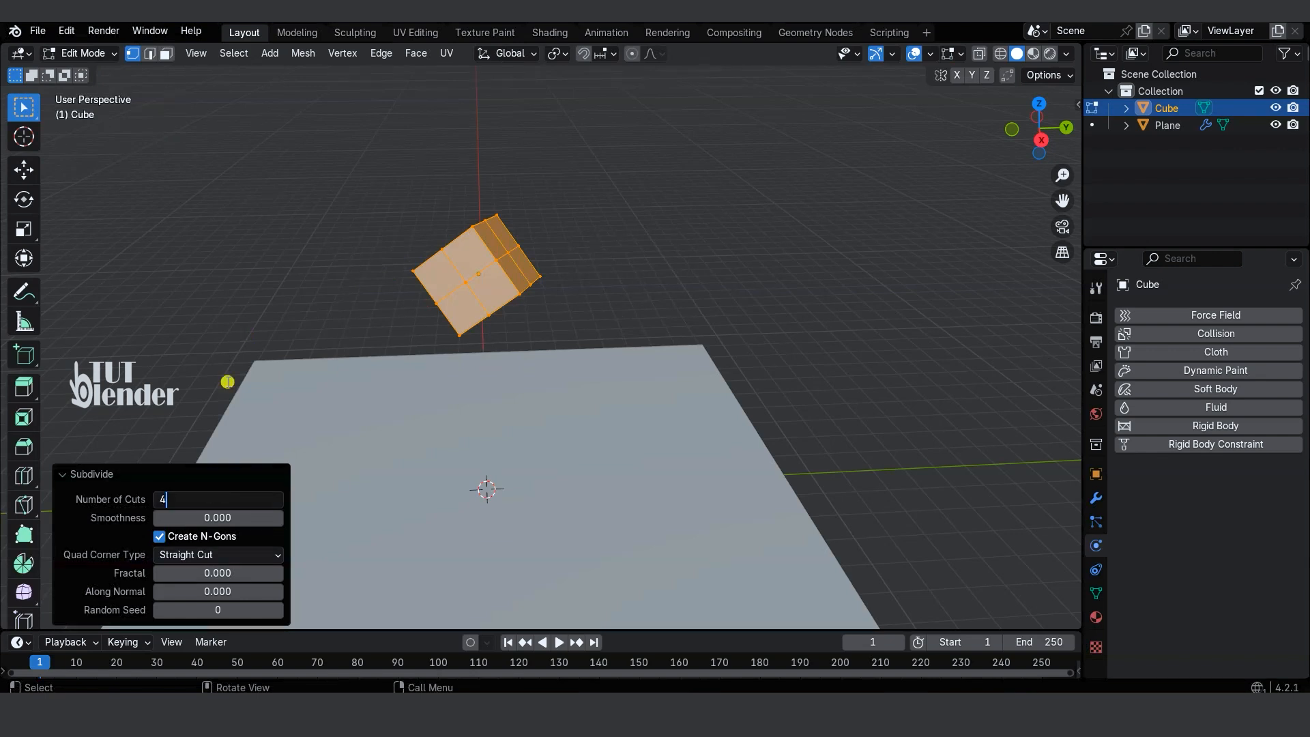
pyautogui.press('Return')
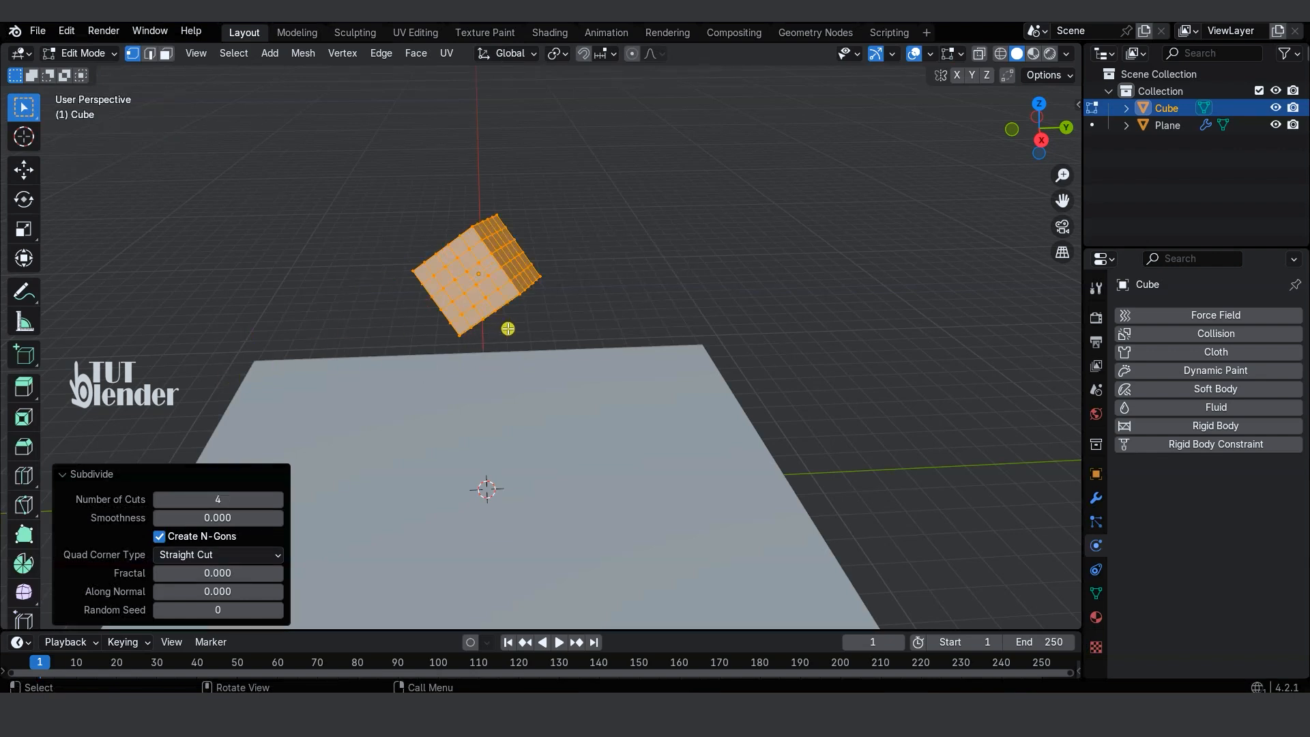
pyautogui.click(92, 52)
pyautogui.click(93, 77)
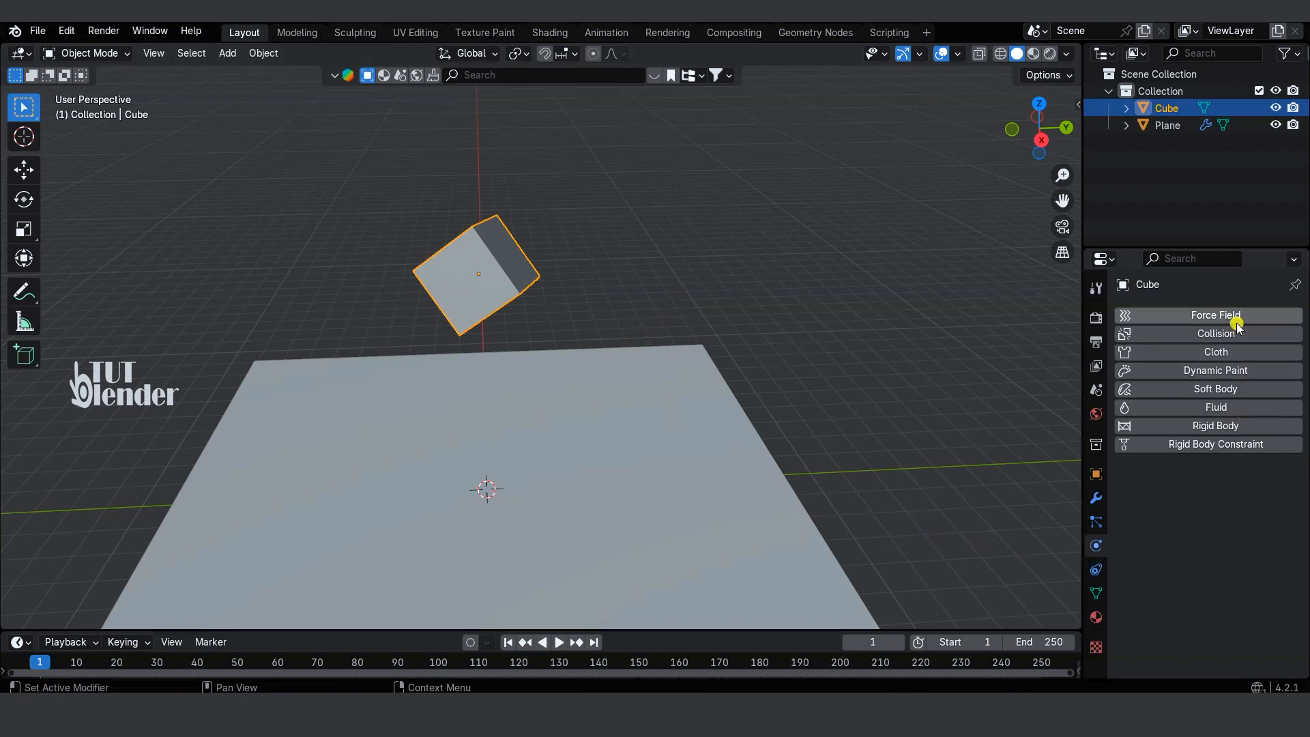
# Add Soft Body physics to the cube, play the simulation to test it, and rewind the timeline to the start
pyautogui.click(1228, 390)
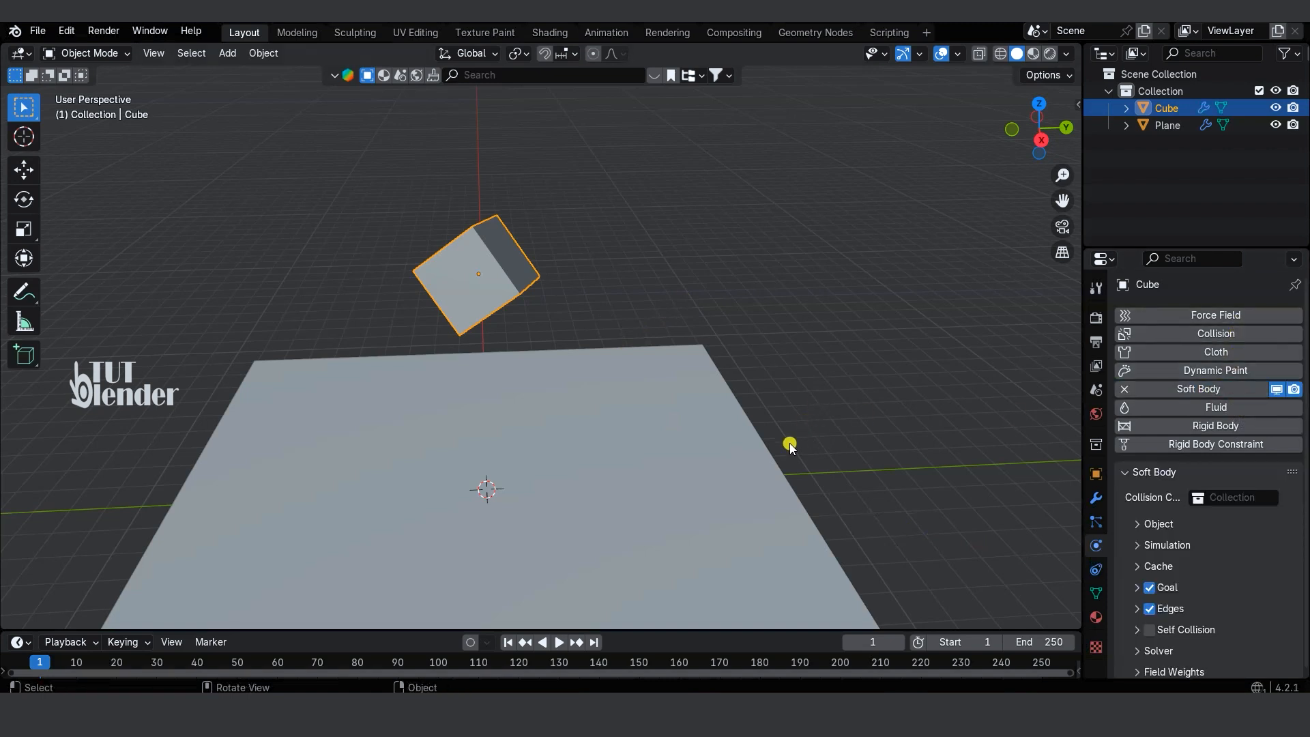
pyautogui.scroll(-2, 712, 423)
pyautogui.keyDown('shift'); pyautogui.moveTo(586, 414); pyautogui.dragTo(594, 351, button='middle'); pyautogui.keyUp('shift')
pyautogui.scroll(1, 569, 363)
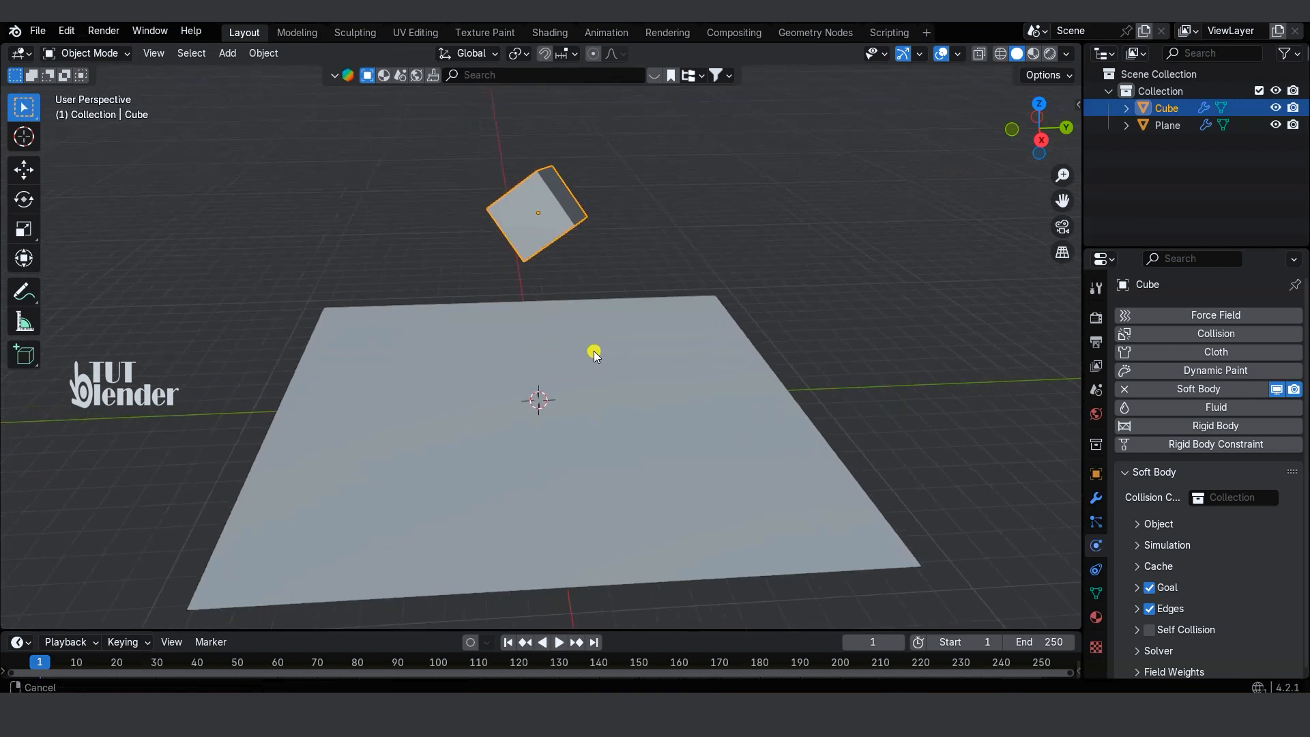
pyautogui.click(561, 641)
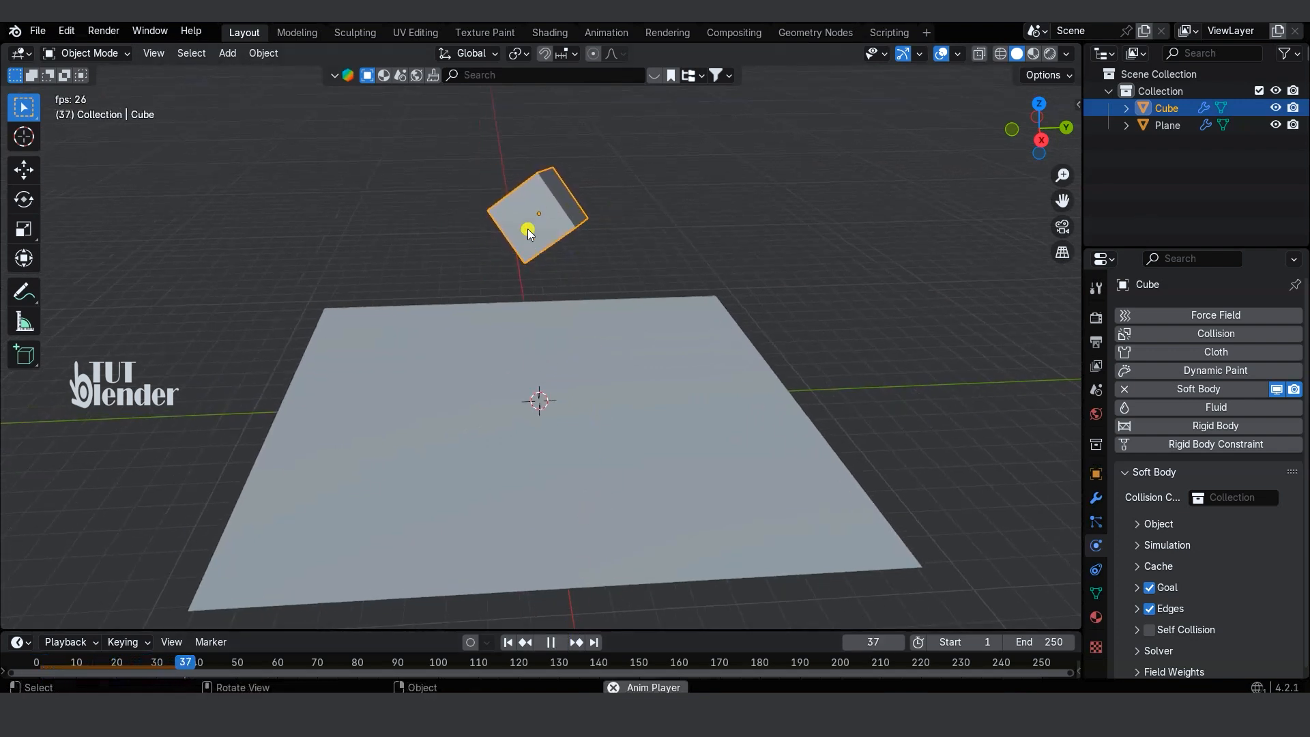
pyautogui.click(552, 643)
pyautogui.click(41, 664)
pyautogui.press('space')
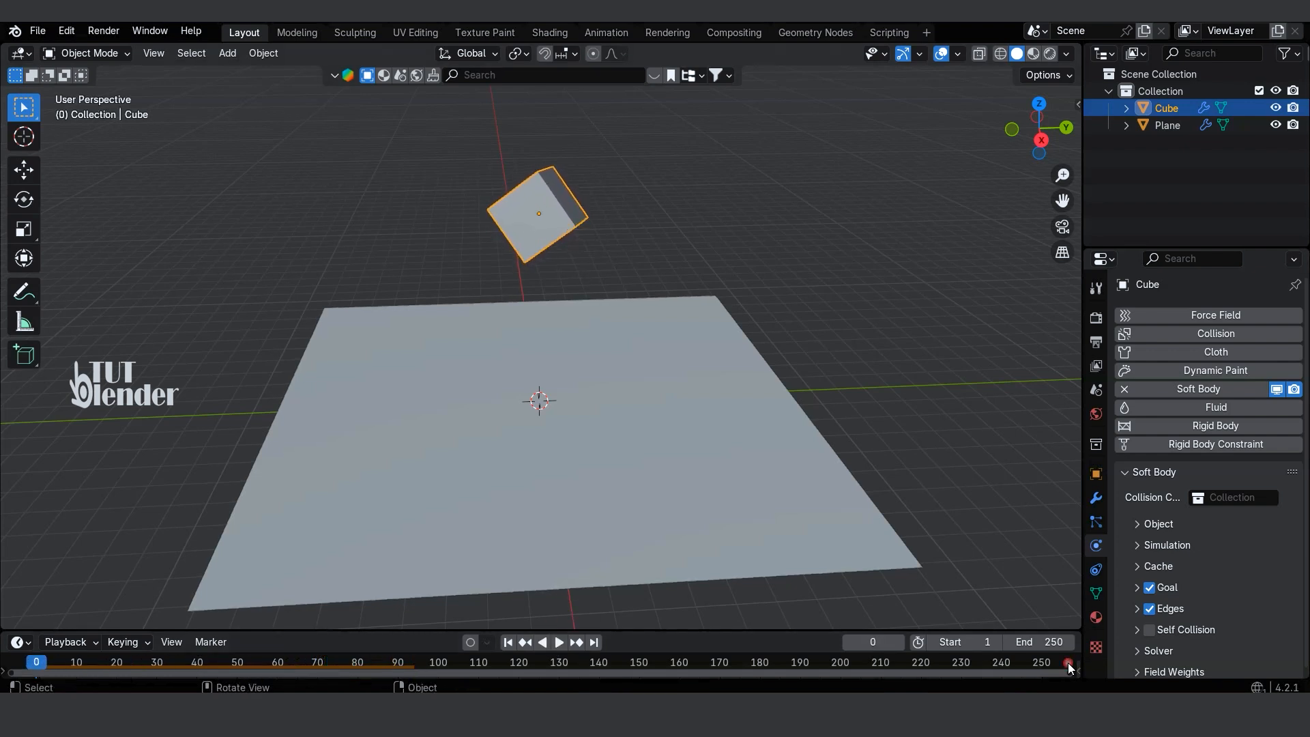
# Turn off the Goal option in the cube's Soft Body physics and expand its Edges settings
pyautogui.click(857, 274)
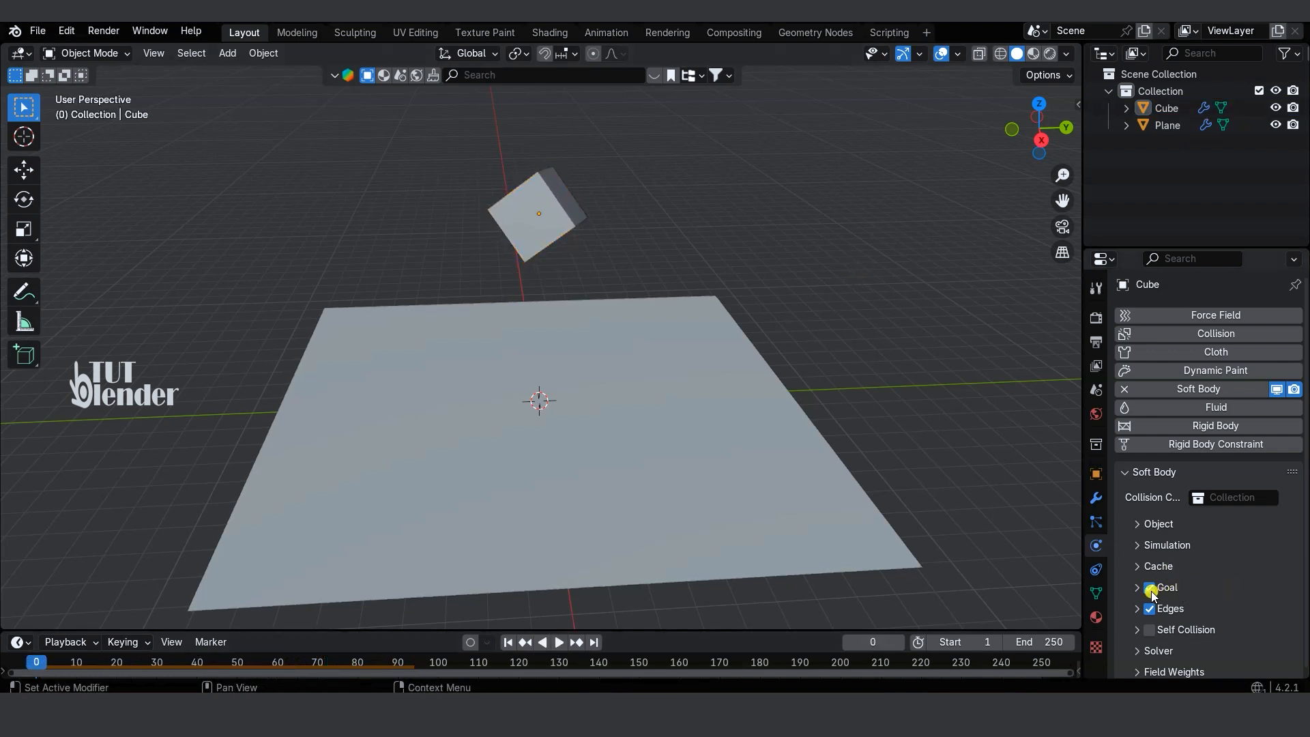
pyautogui.click(1191, 588)
pyautogui.scroll(-1, 1197, 554)
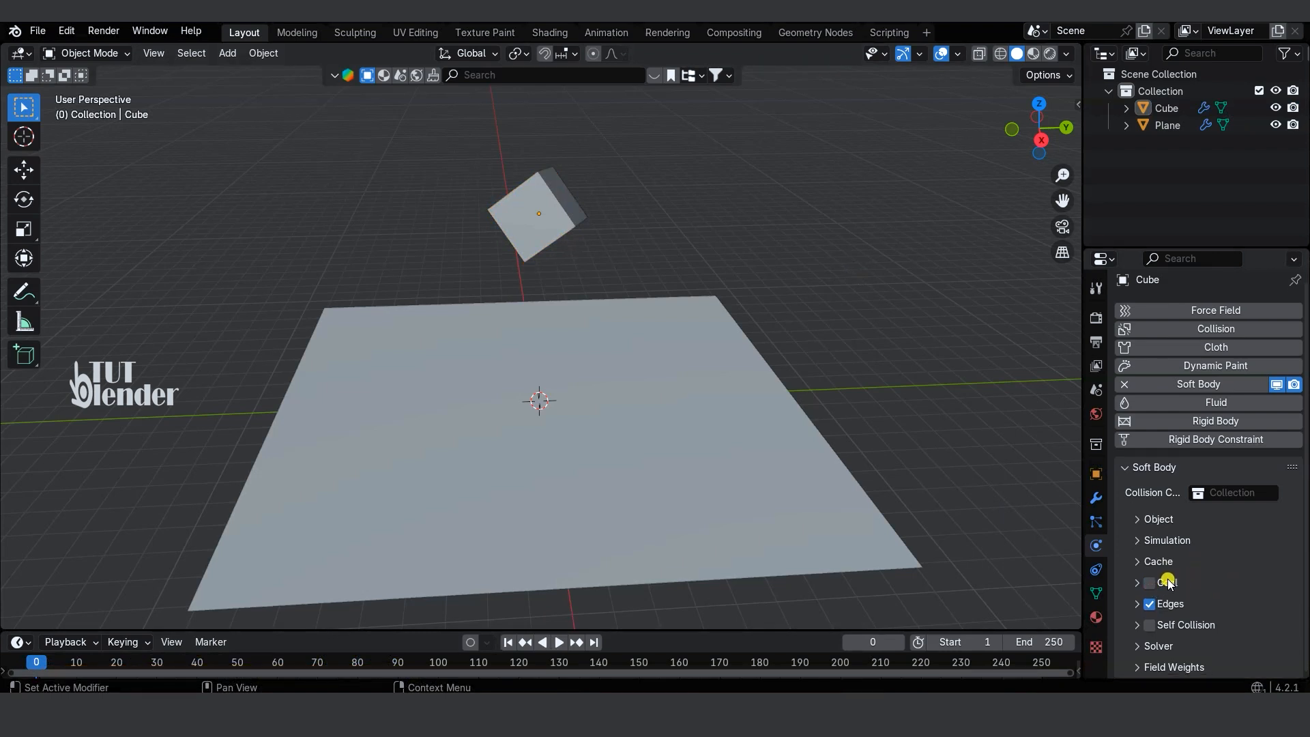
pyautogui.click(1137, 604)
pyautogui.scroll(-8, 1169, 541)
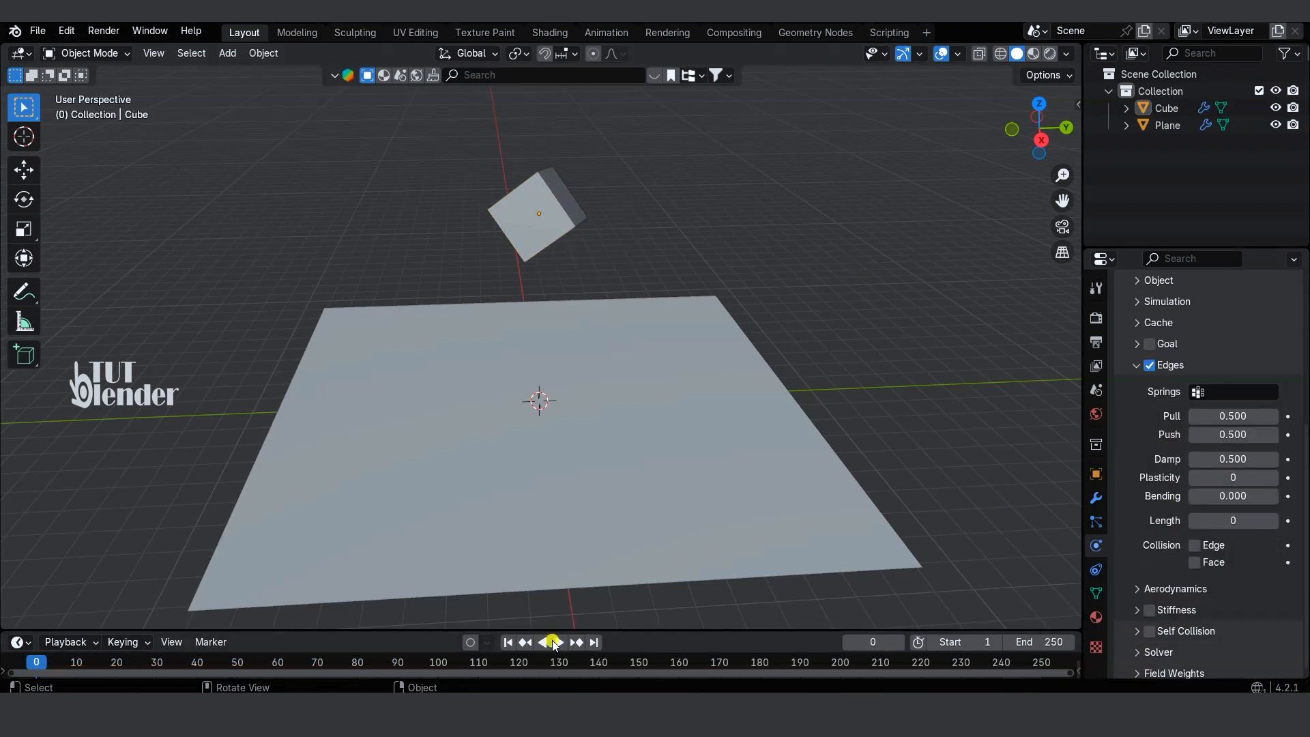
# Play the cube's fall with the current edge settings and replay it with edge Bending at 10
pyautogui.click(558, 643)
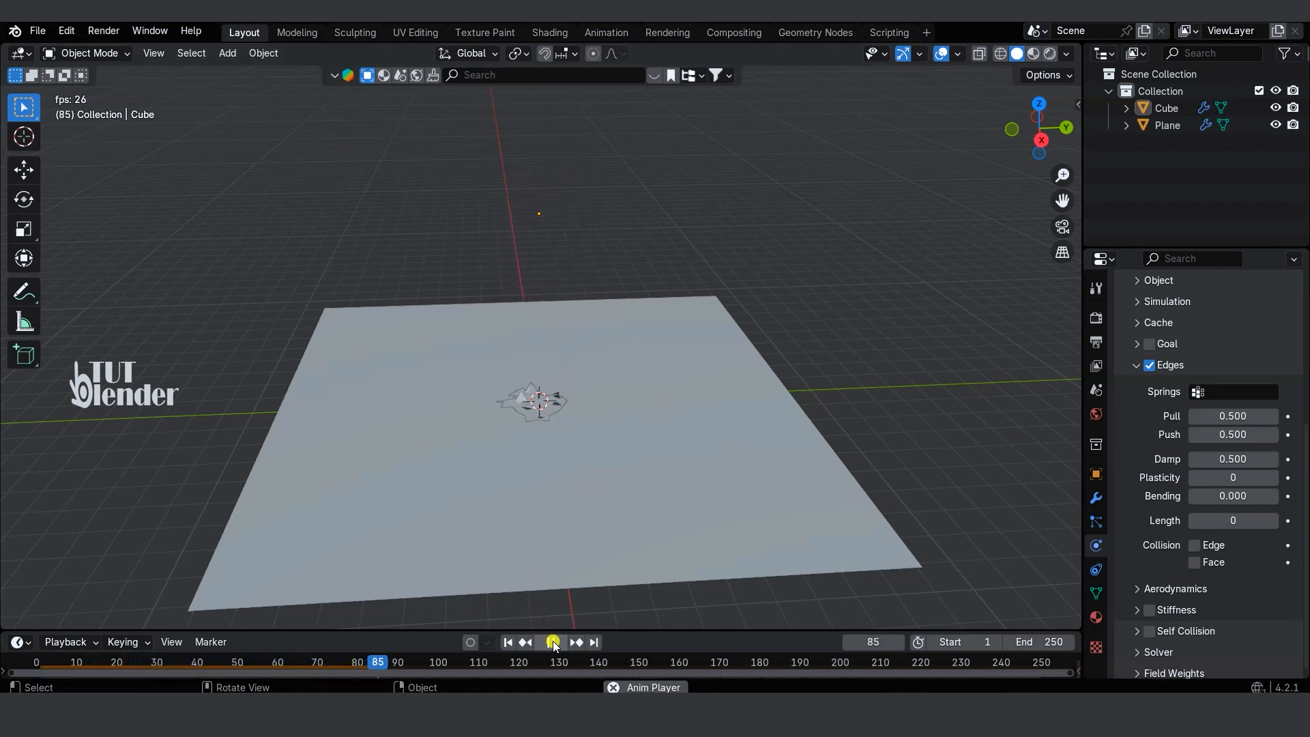
pyautogui.press('Escape')
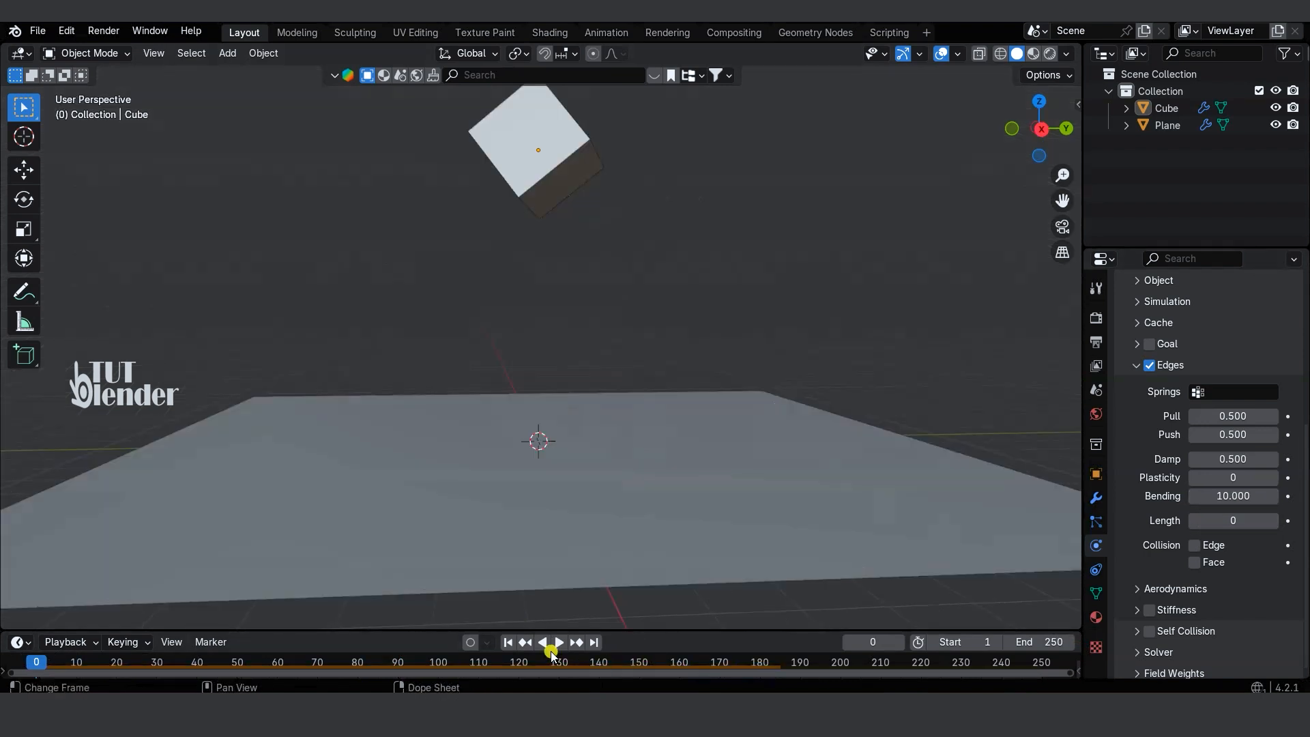
pyautogui.click(558, 645)
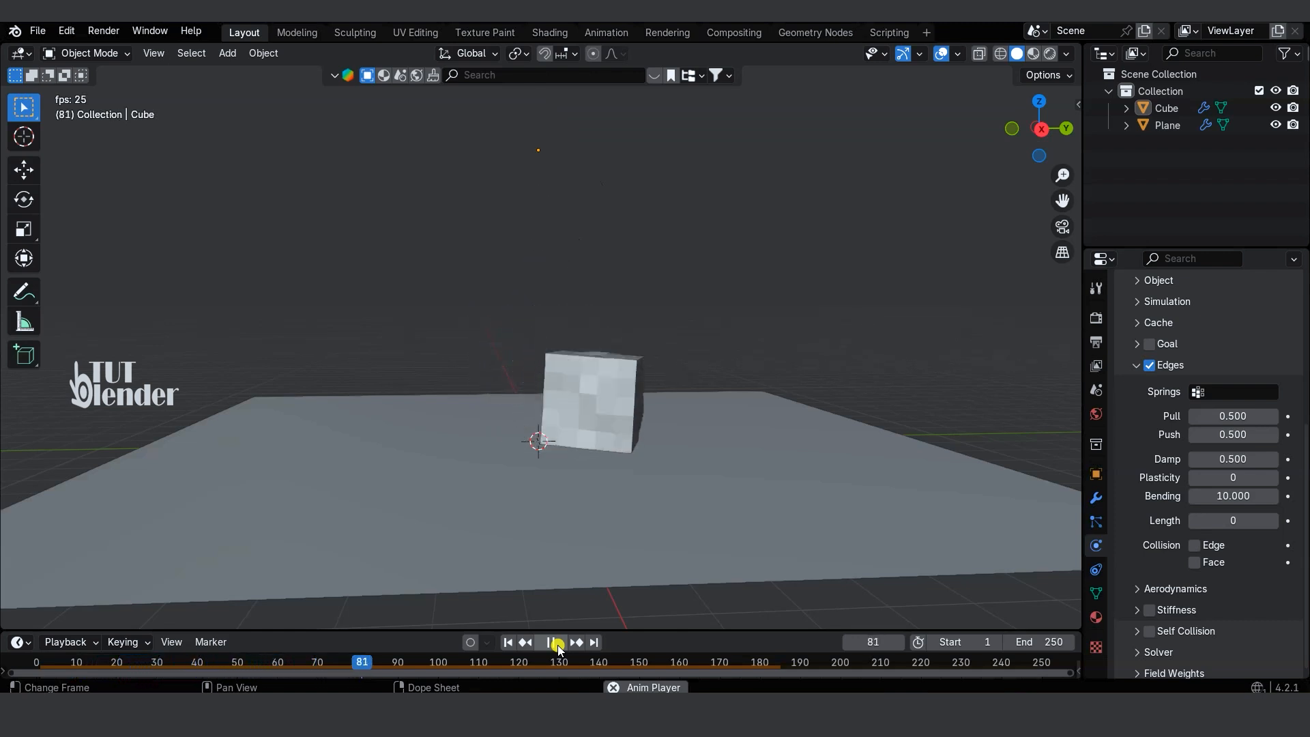
pyautogui.click(558, 645)
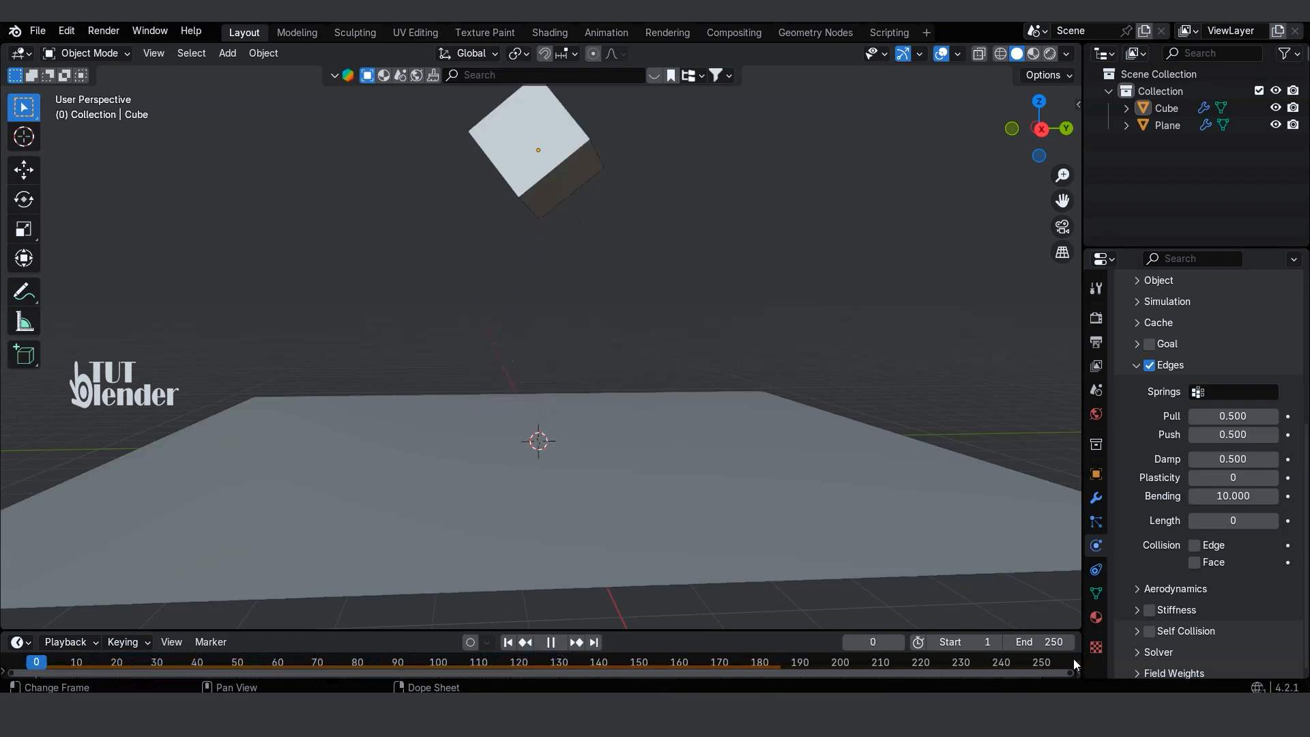
# Set the soft body's edge Bending to 5.6 and replay the simulation, pausing it at frame 58
pyautogui.moveTo(1242, 496); pyautogui.dragTo(1167, 496)
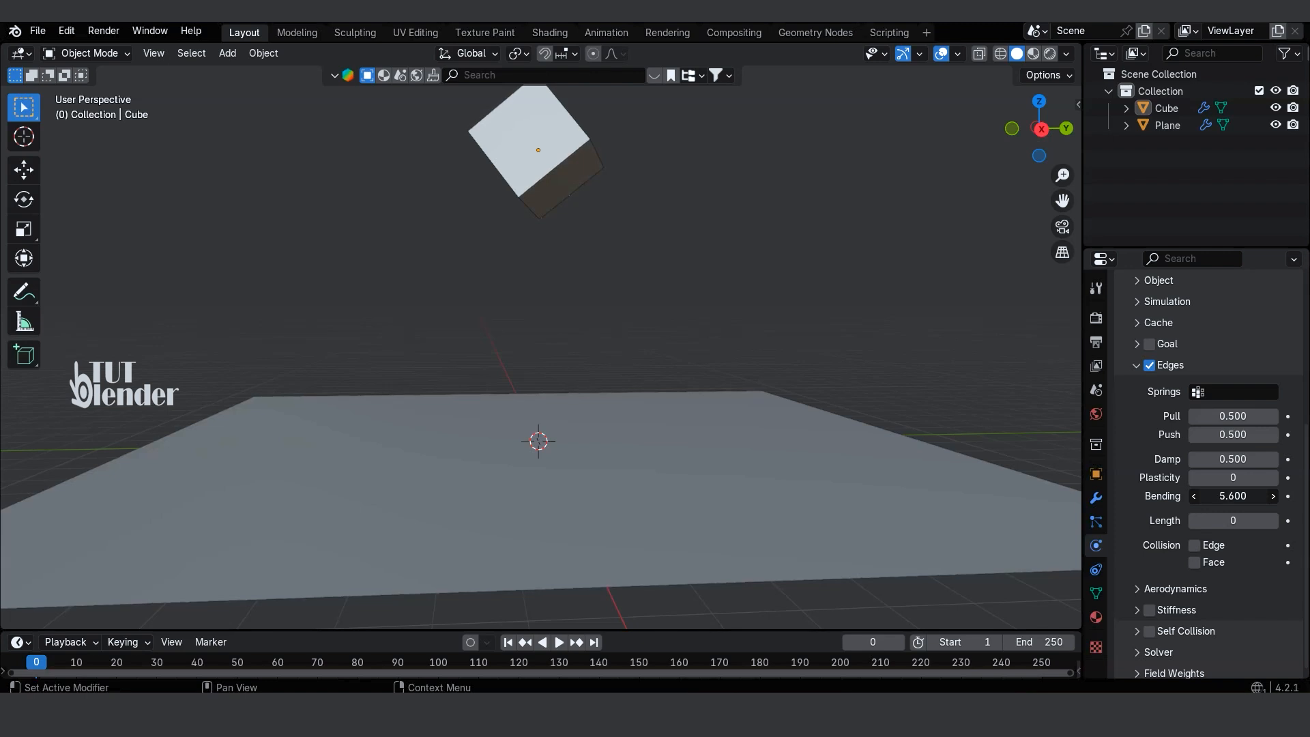
pyautogui.click(563, 643)
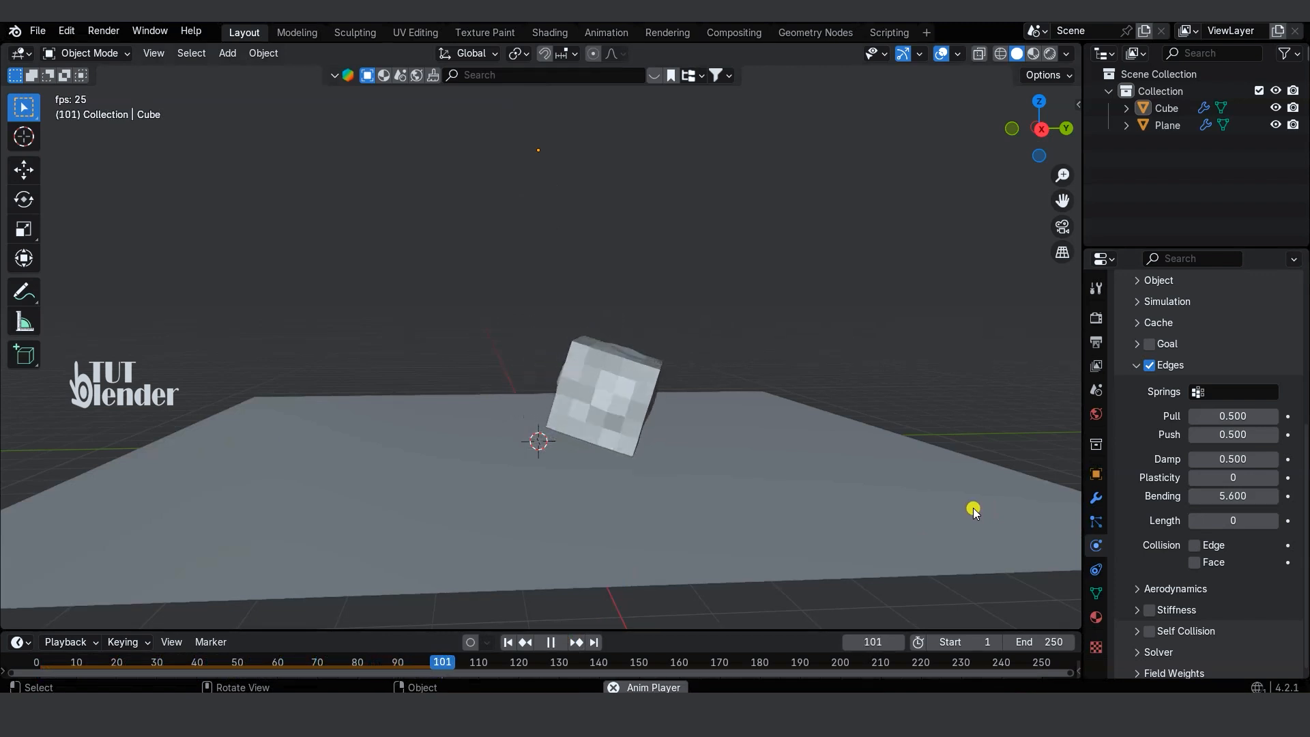
pyautogui.press('Escape')
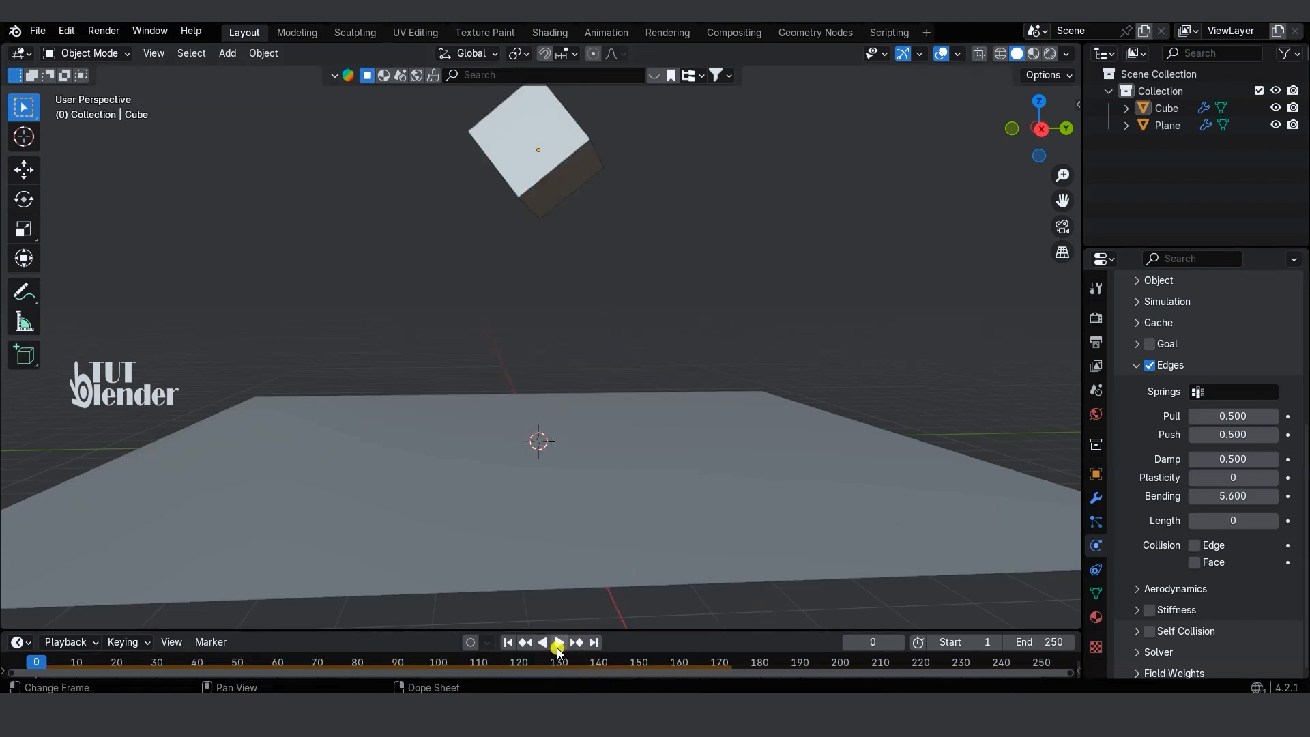
pyautogui.click(551, 643)
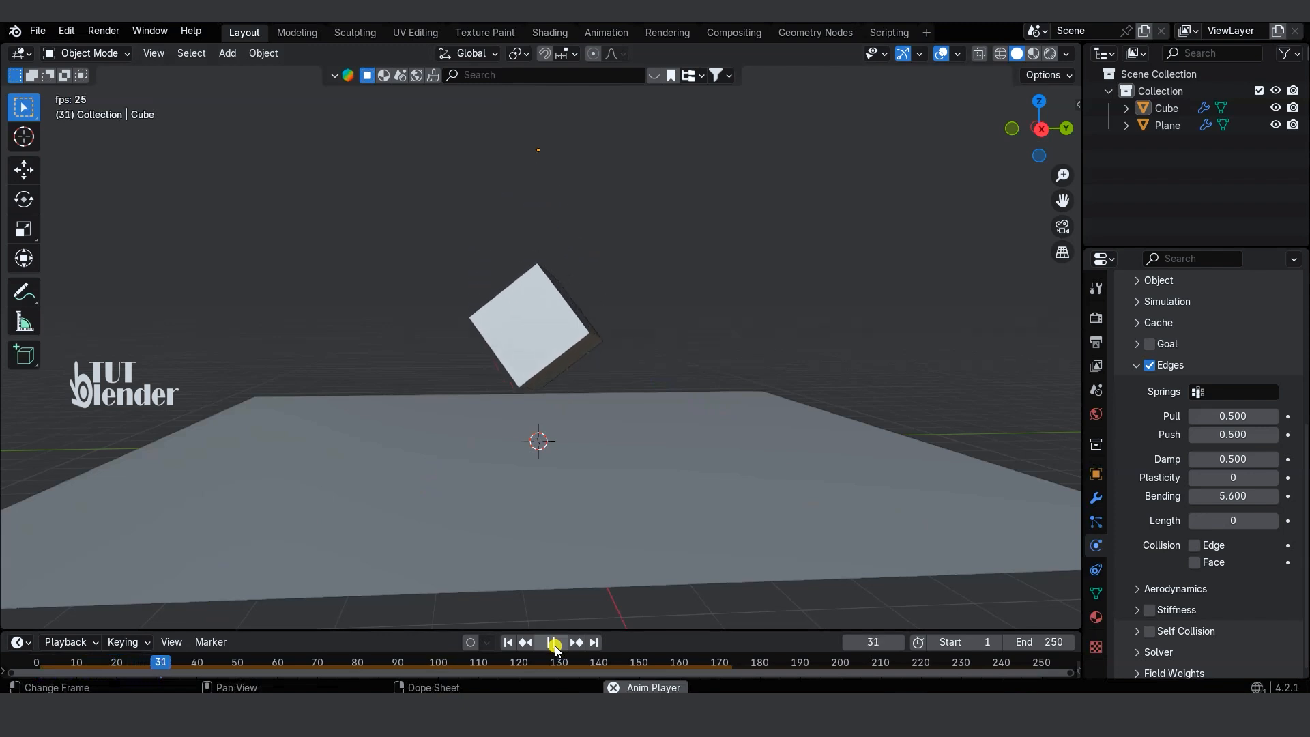
pyautogui.click(555, 645)
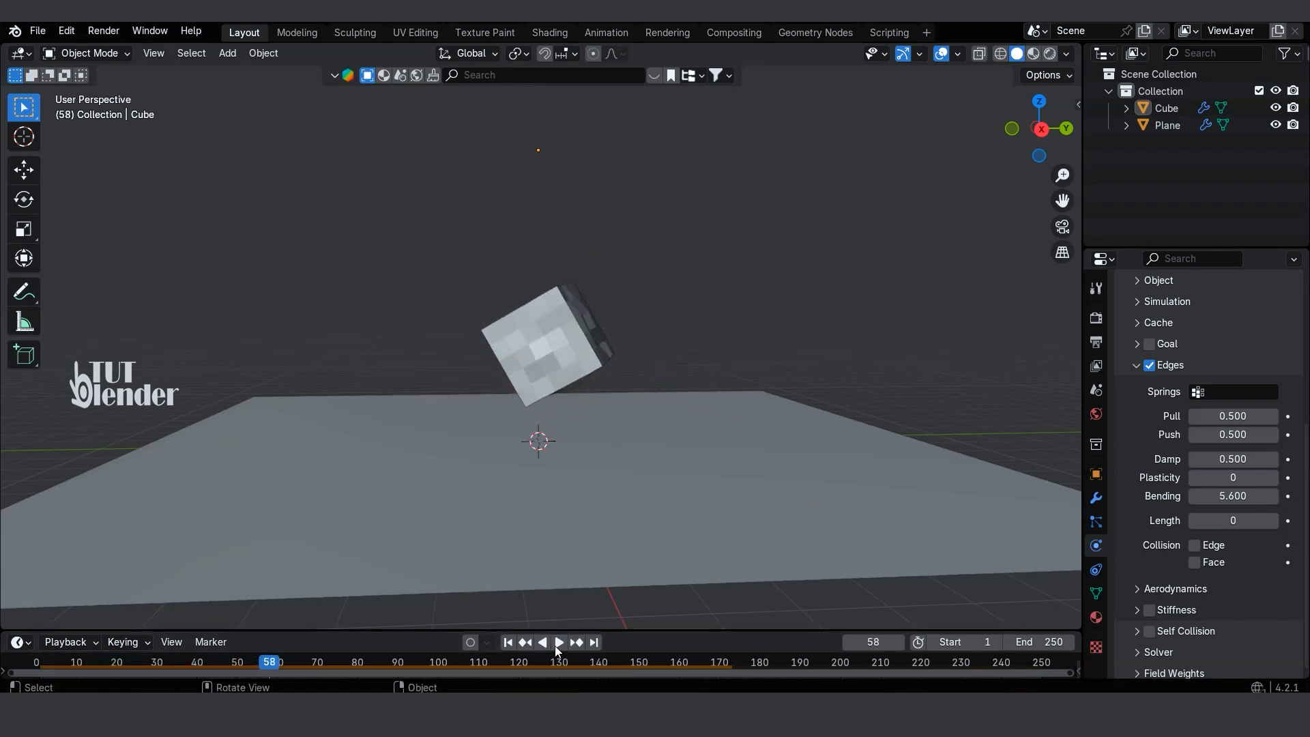
# Add a Subdivision Surface modifier to the cube and set its viewport levels to 2
pyautogui.click(554, 345)
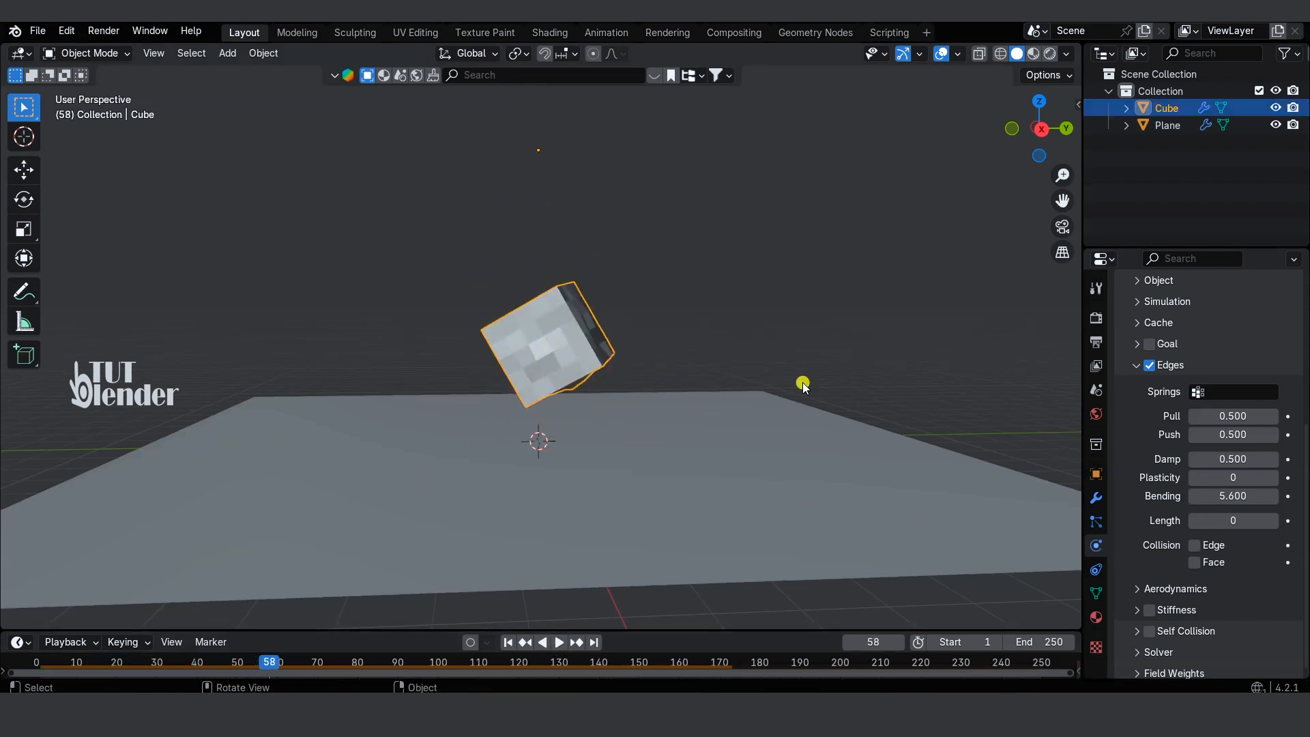
pyautogui.click(1097, 501)
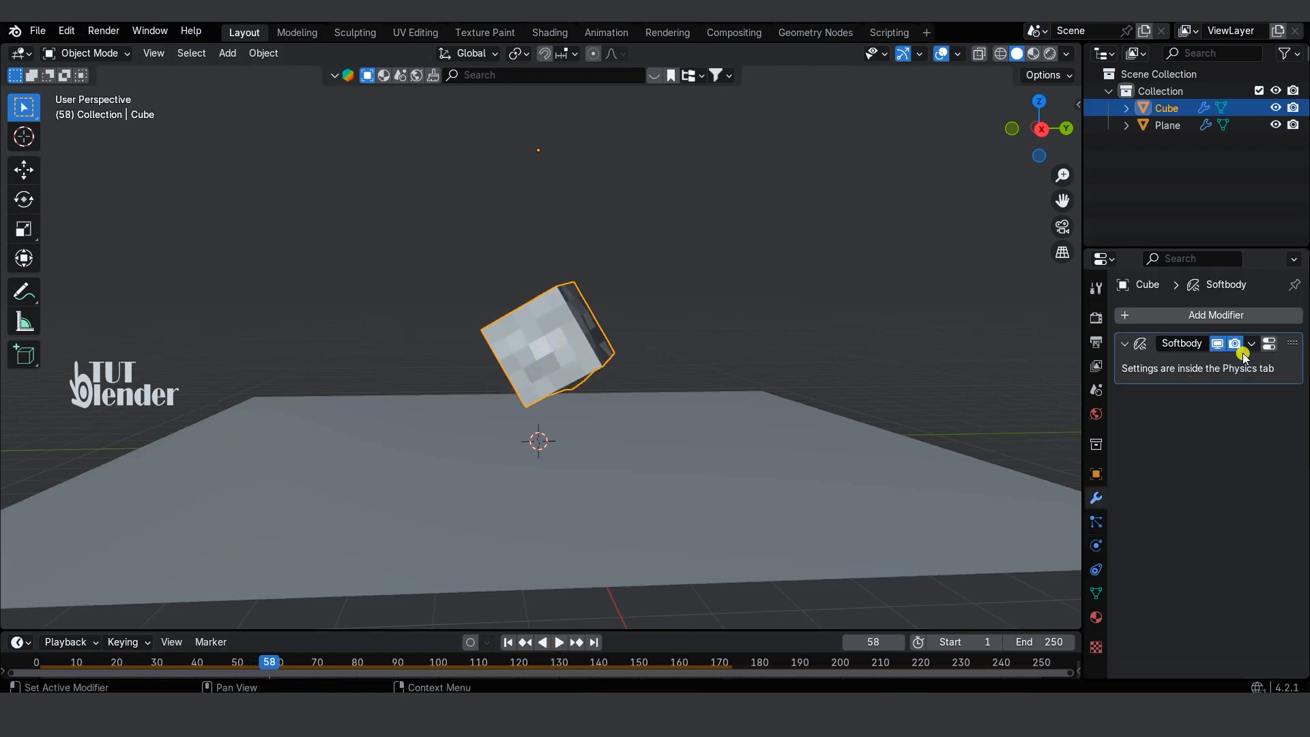
pyautogui.click(1228, 295)
pyautogui.moveTo(1218, 375)
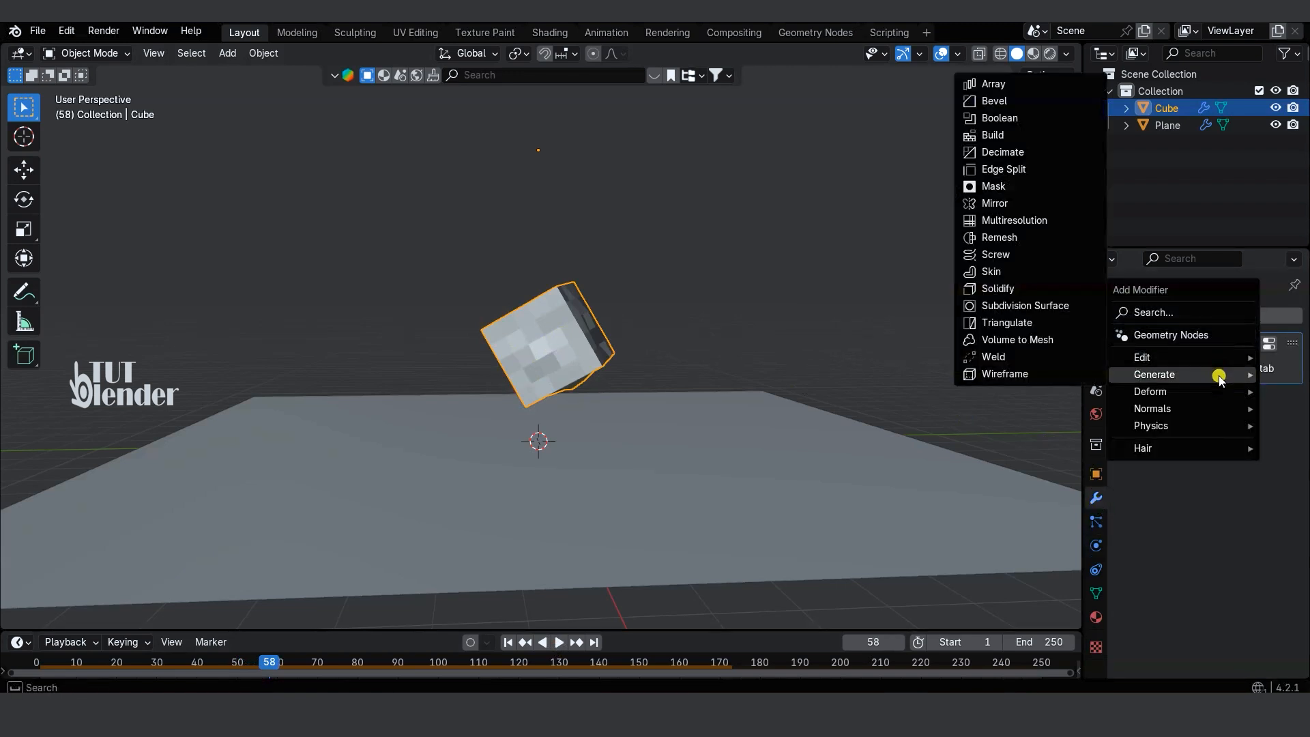
pyautogui.click(1054, 309)
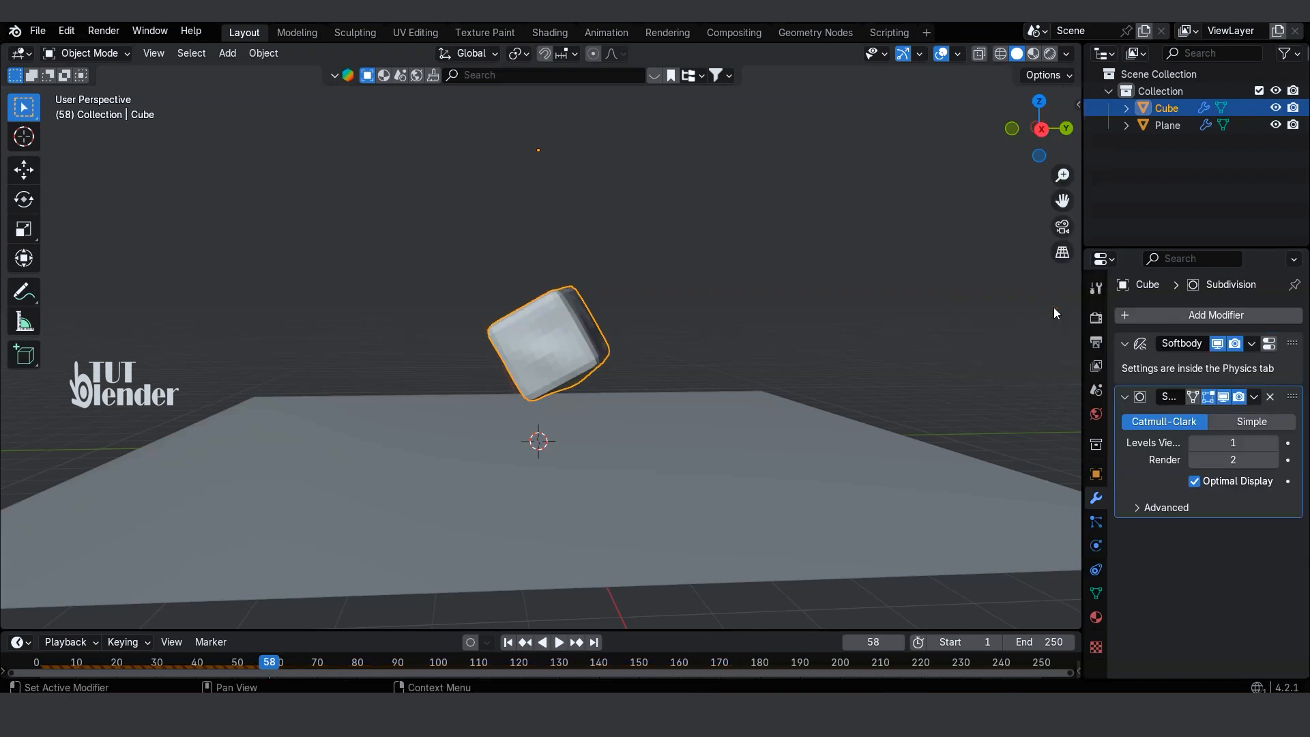
pyautogui.scroll(5, 552, 321)
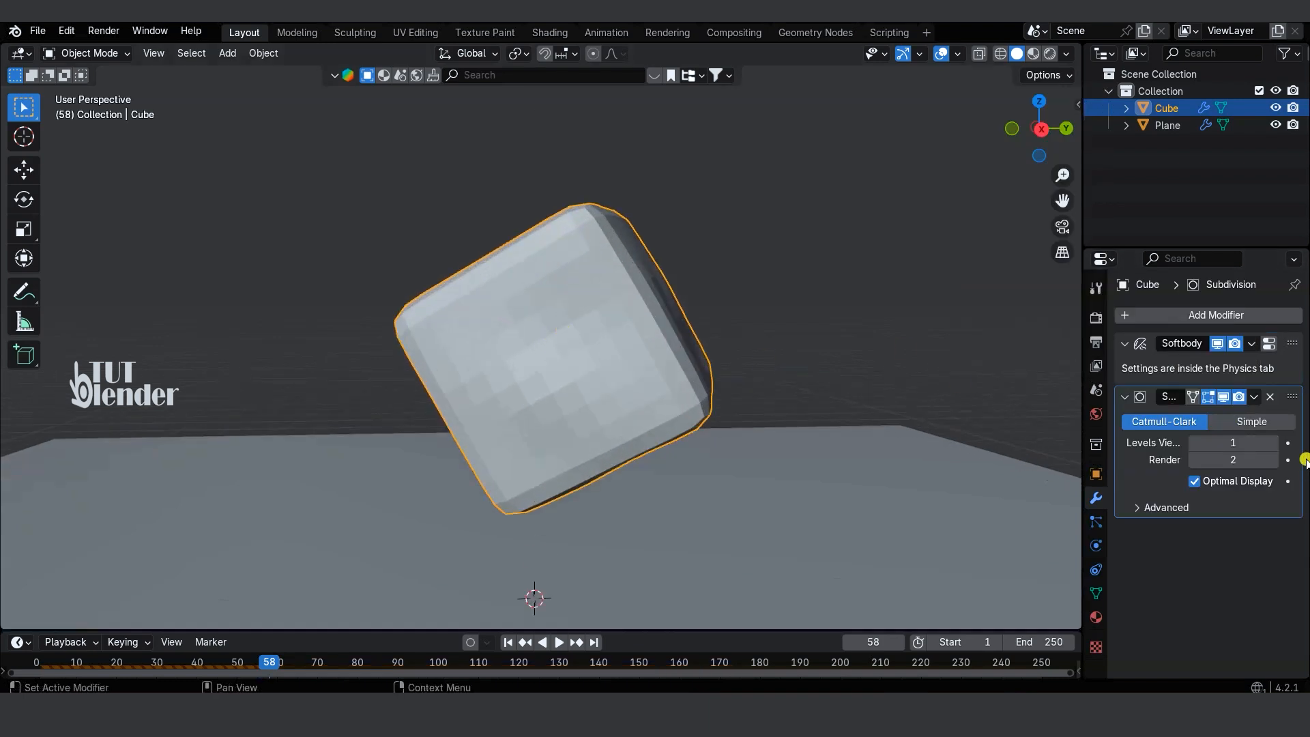
pyautogui.click(1274, 443)
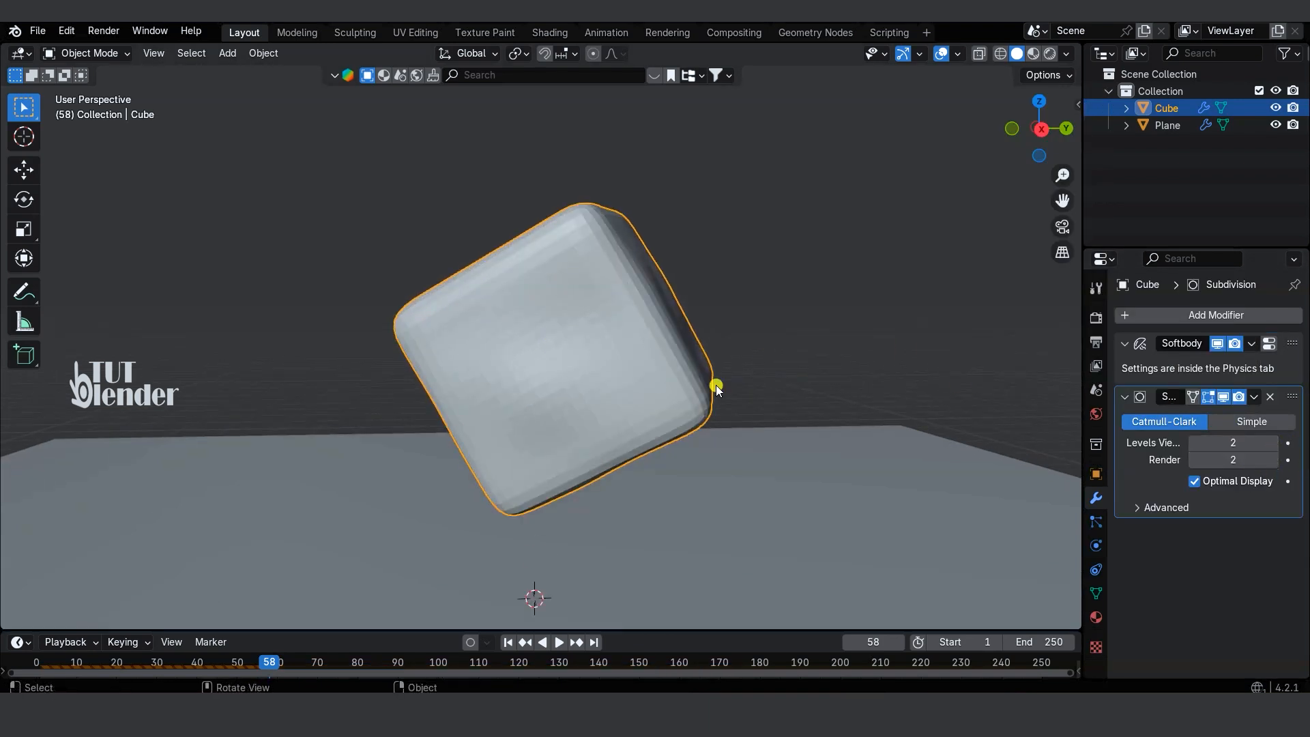
# Apply Shade Smooth to the subdivided cube
pyautogui.moveTo(715, 384); pyautogui.dragTo(616, 359, button='middle')
pyautogui.rightClick(559, 315)
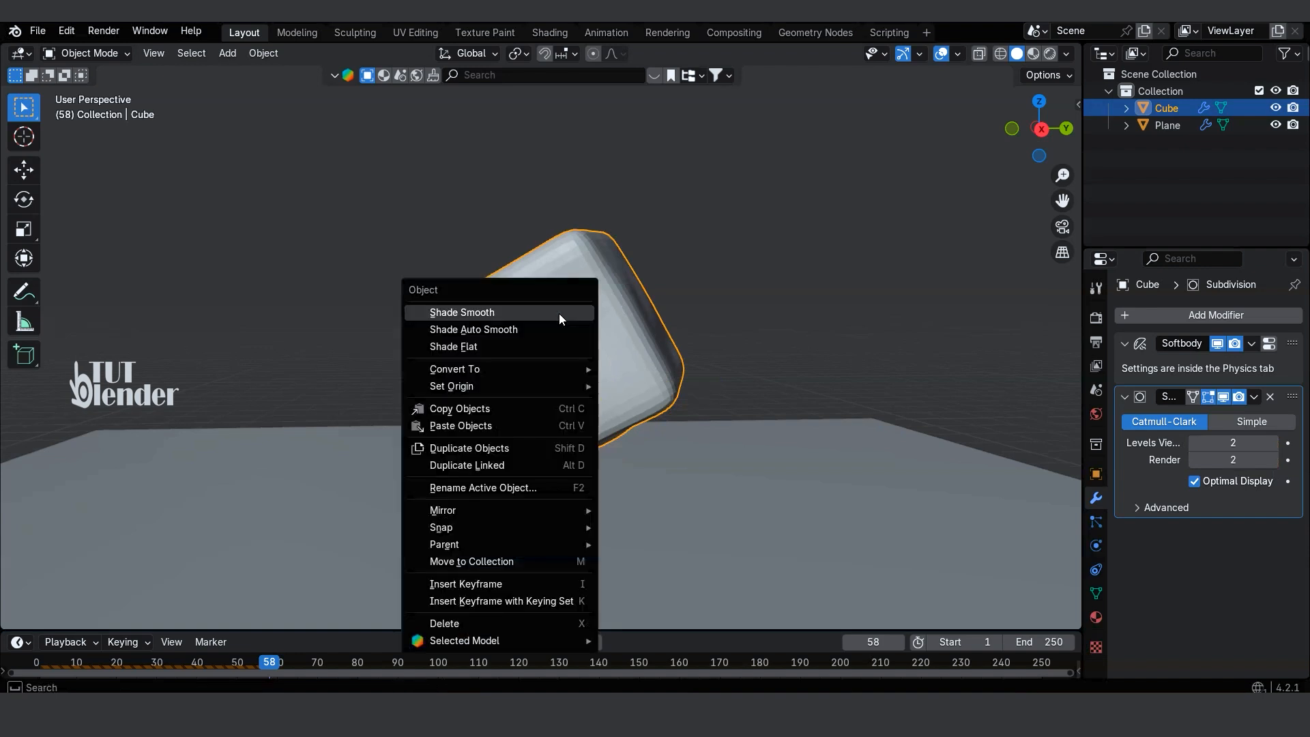
pyautogui.click(512, 313)
pyautogui.scroll(-4, 563, 366)
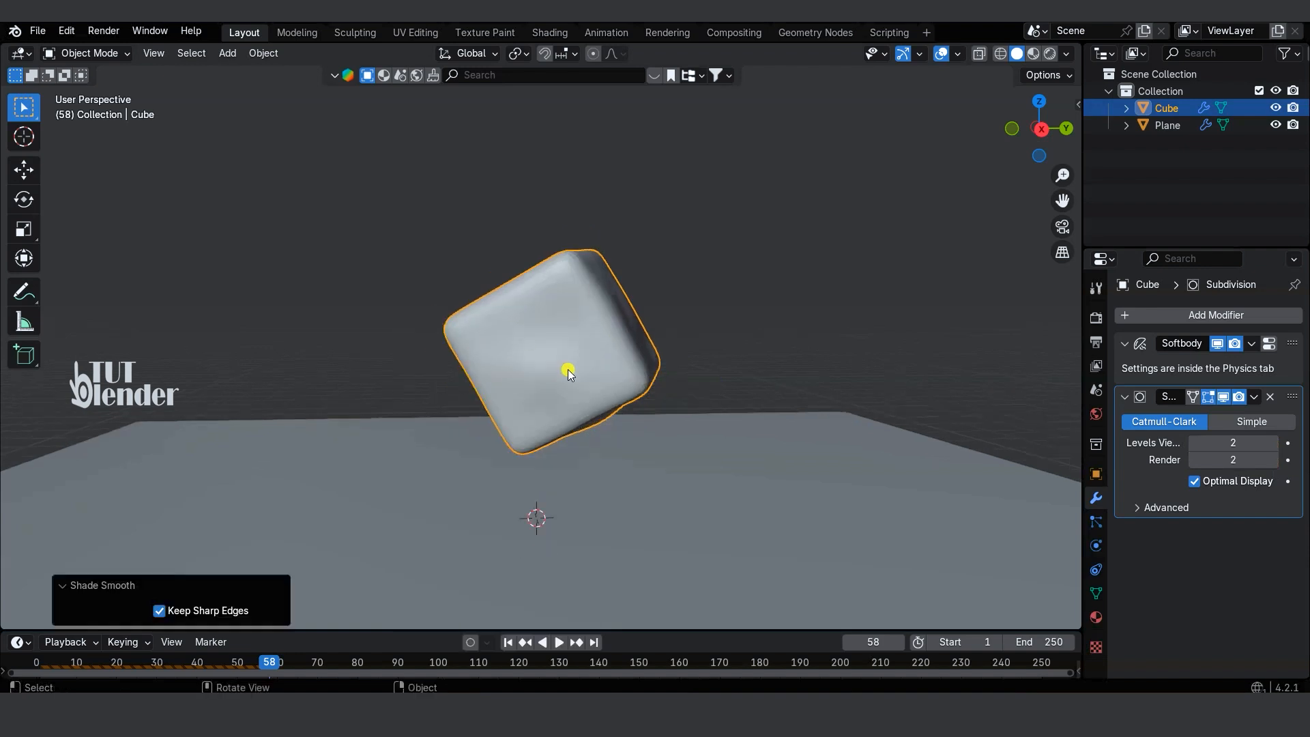
# Rewind the timeline to frame 0, deselect everything, and play the smoothed cube's simulation
pyautogui.moveTo(268, 661); pyautogui.dragTo(16, 667)
pyautogui.hotkey('alt', 'a')
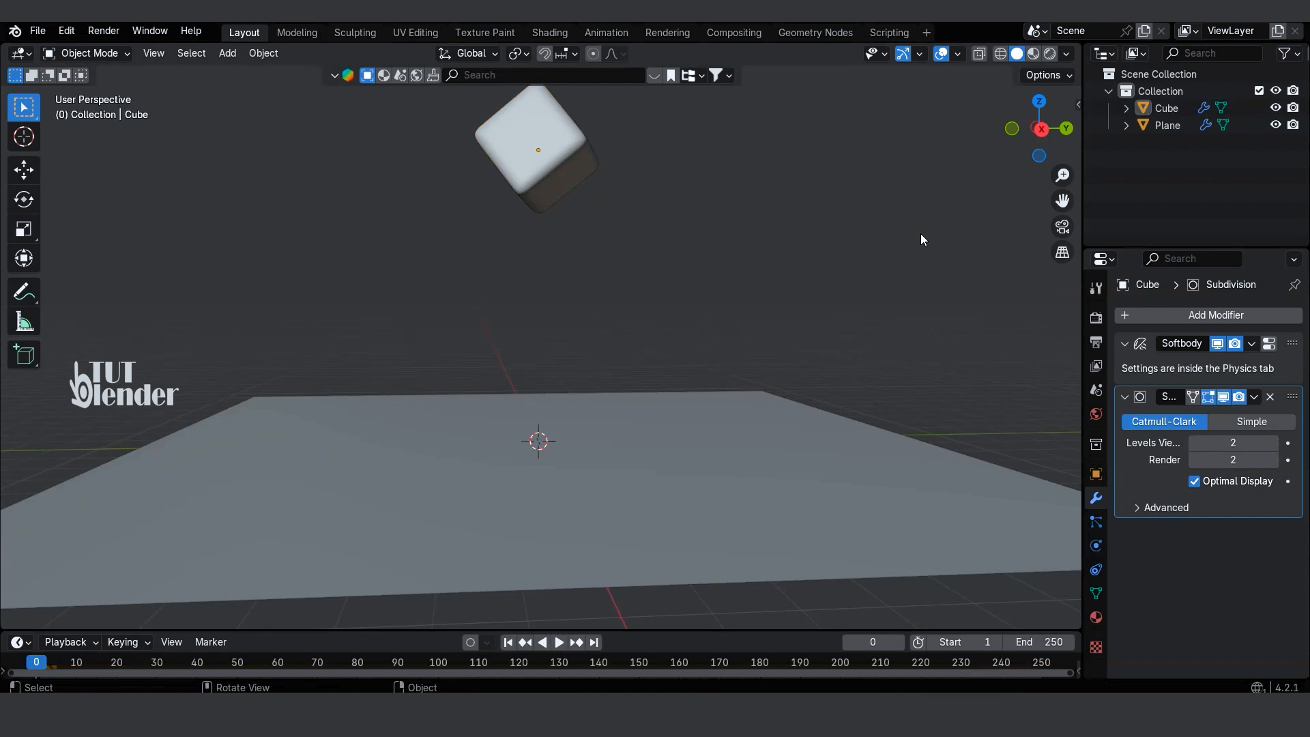
pyautogui.press('space')
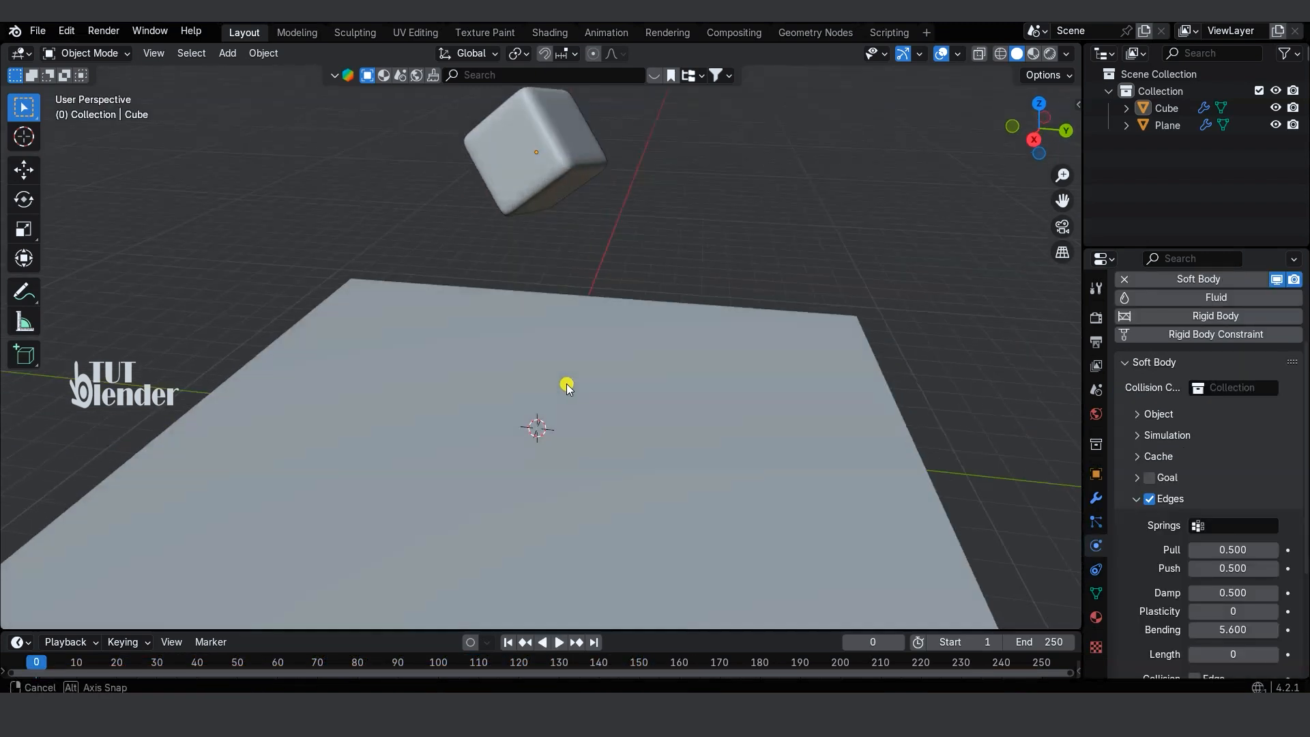
# Switch the viewport to Rendered shading with both the cube and the plane in view
pyautogui.moveTo(566, 383); pyautogui.dragTo(595, 396, button='middle')
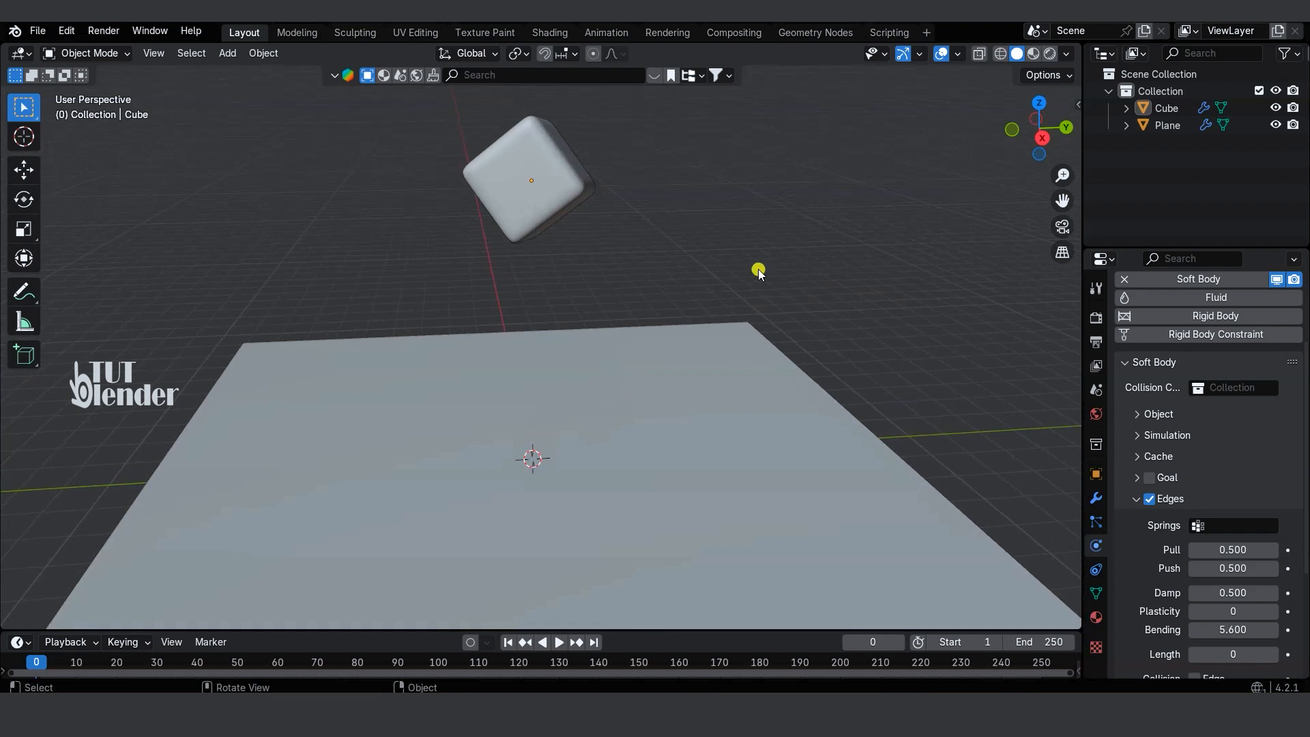
pyautogui.click(1049, 54)
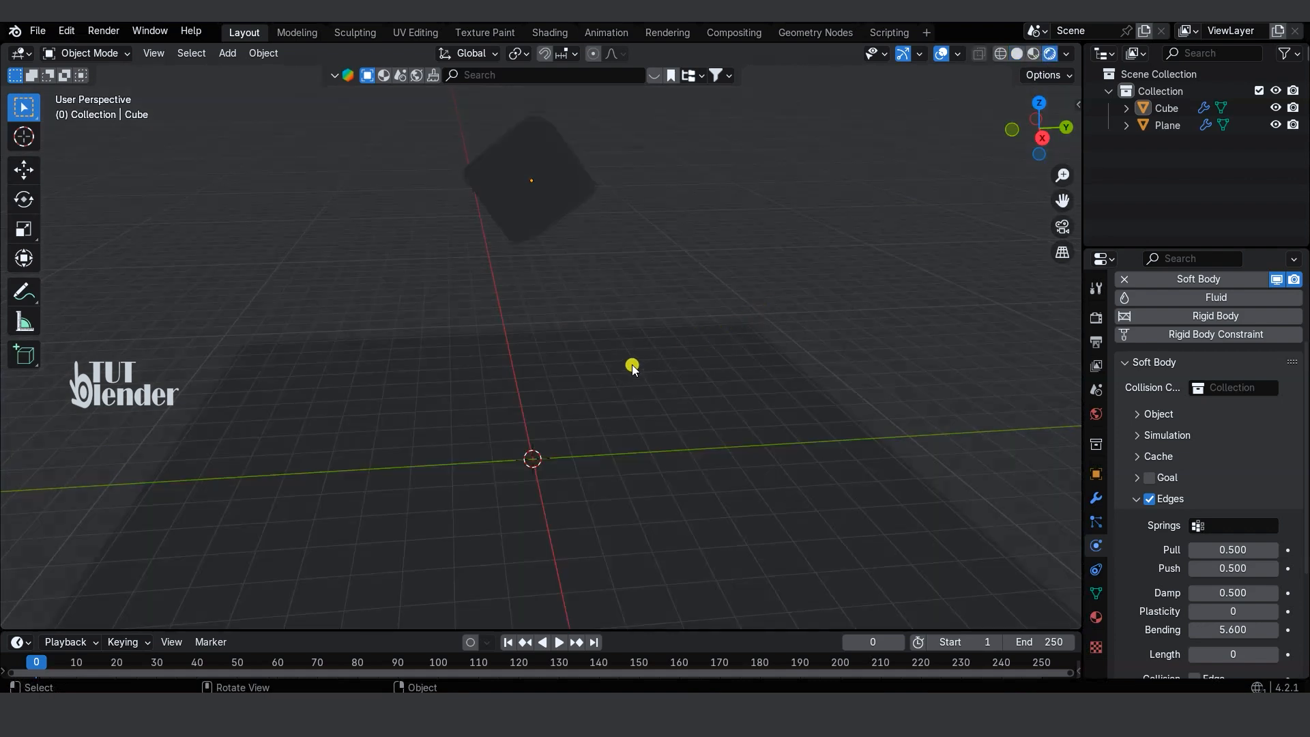
# Add an area light and raise it along the Z axis above the plane
pyautogui.click(640, 358)
pyautogui.press('Delete')
pyautogui.hotkey('shift', 'a')
pyautogui.moveTo(564, 289)
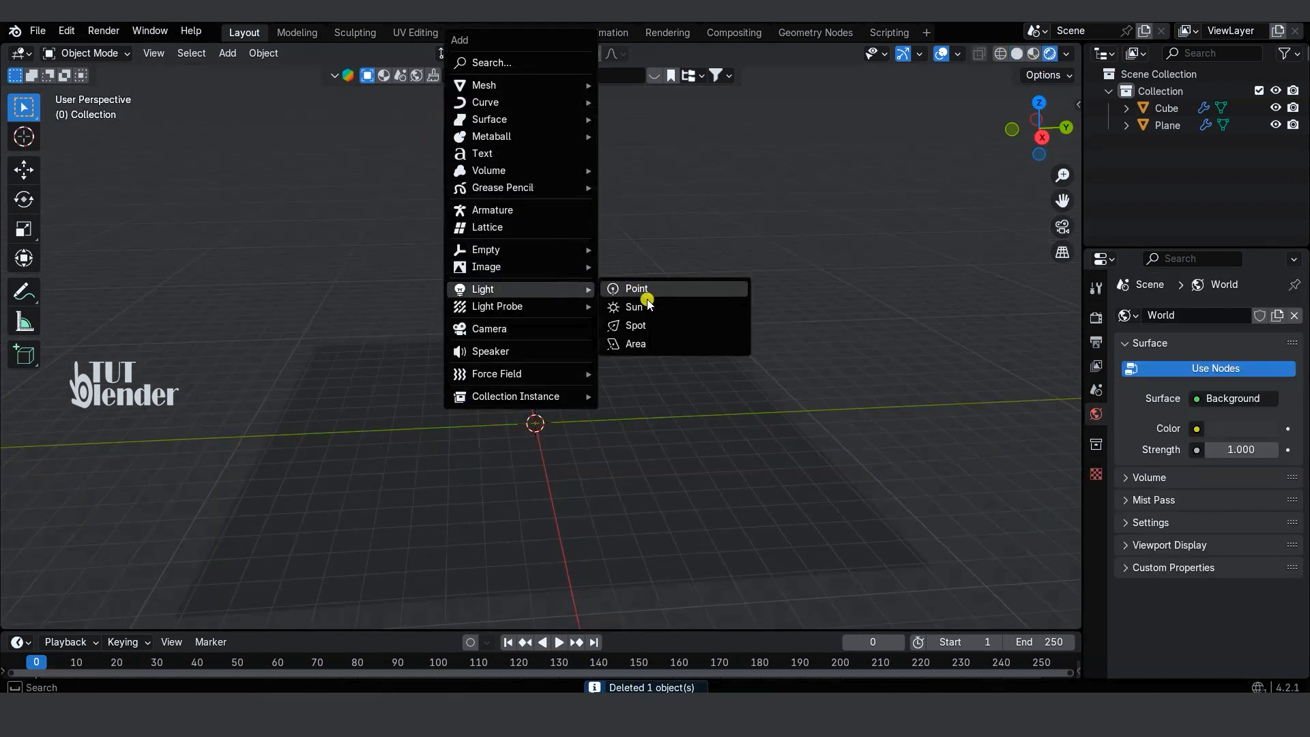
pyautogui.click(648, 343)
pyautogui.press('g')
pyautogui.press('z')
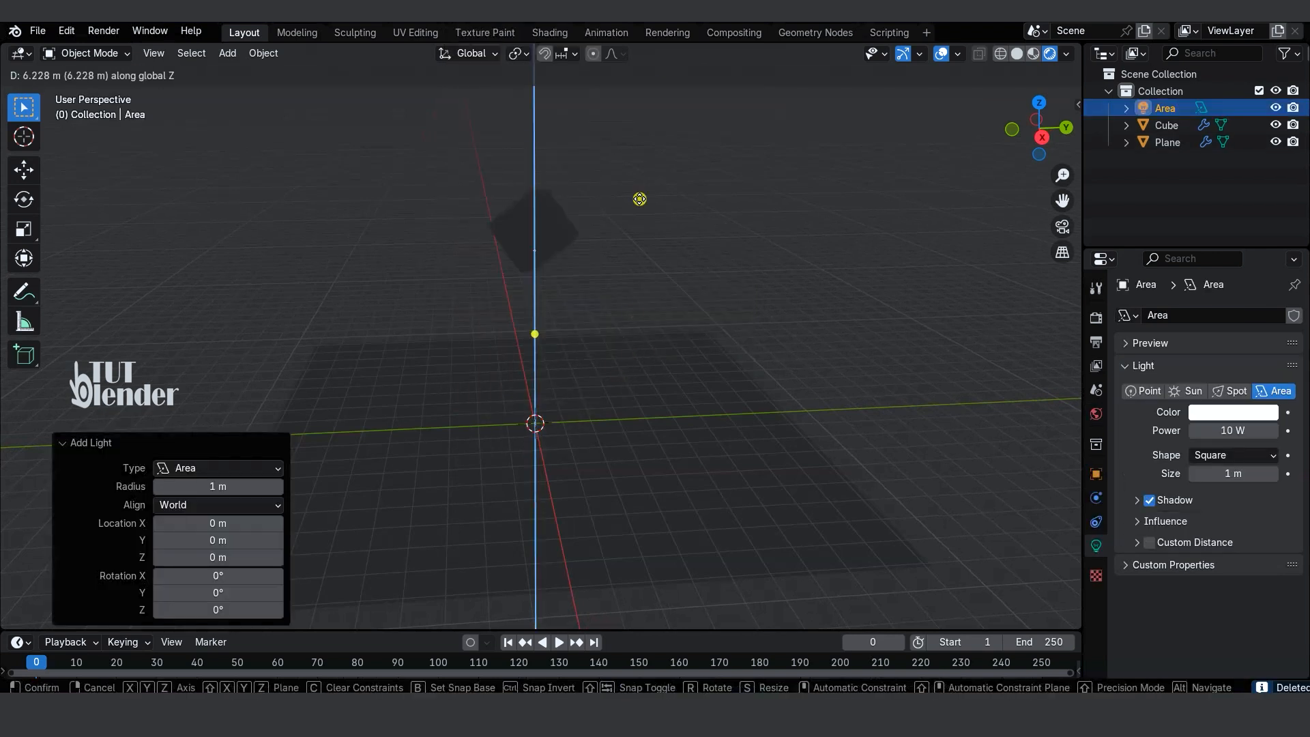
pyautogui.click(629, 246)
# Offset the area light along the Y axis, aim it at the plane's centre, and scale it up about 2.2 times
pyautogui.press('g')
pyautogui.press('y')
pyautogui.click(838, 256)
pyautogui.moveTo(737, 229); pyautogui.dragTo(539, 422)
pyautogui.press('s')
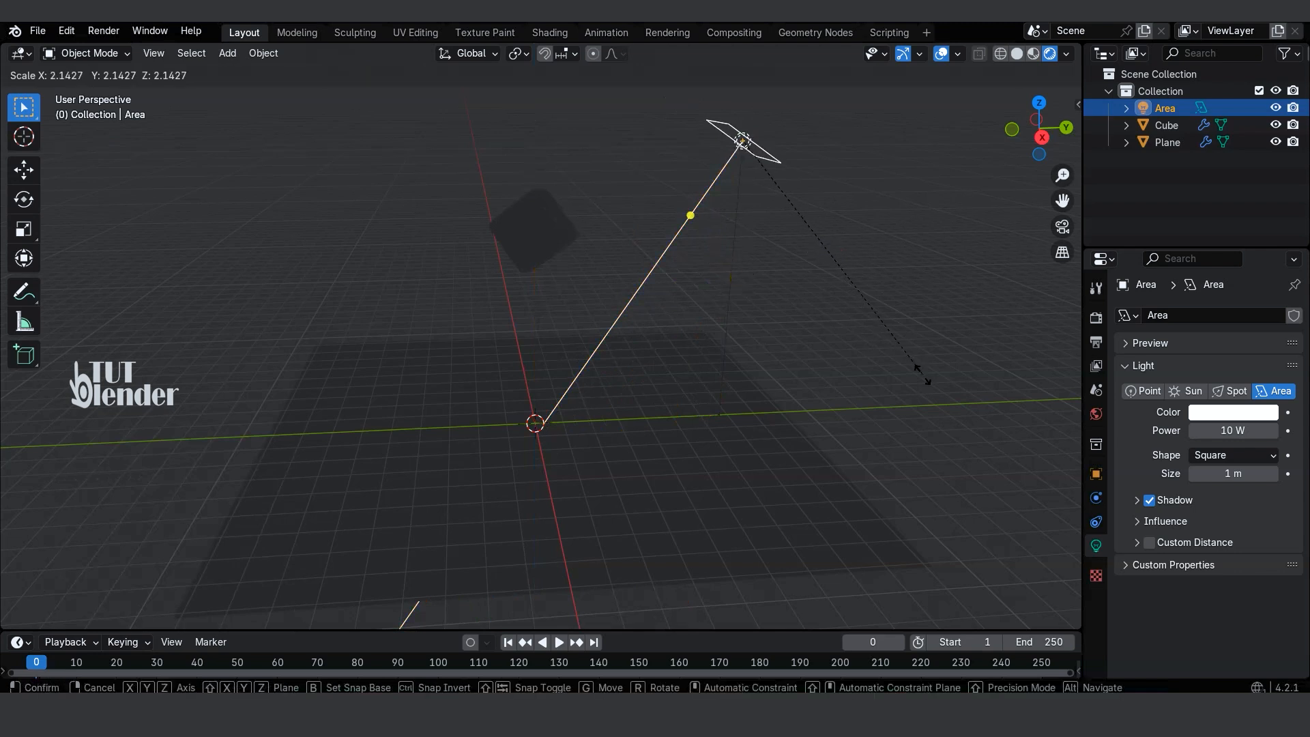
pyautogui.click(929, 384)
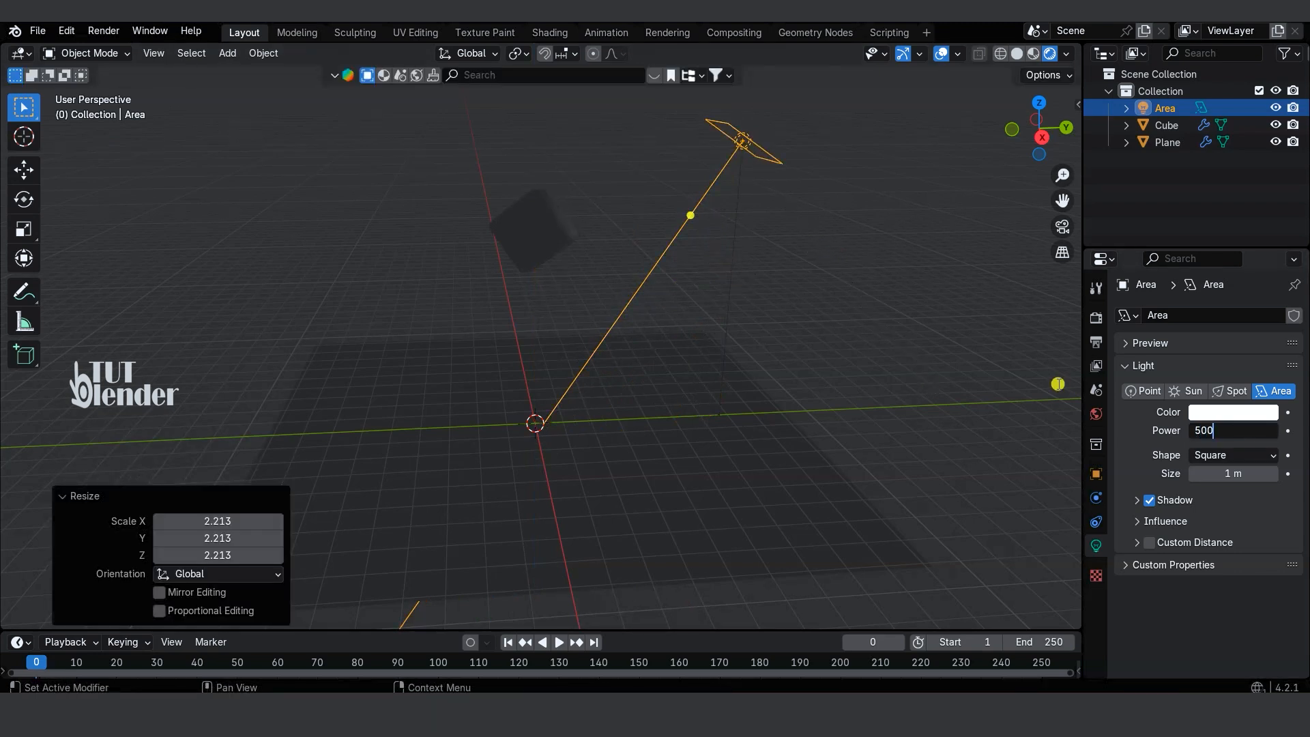
# Set the area light's power to 1000 W
pyautogui.press('Return')
pyautogui.click(1209, 426)
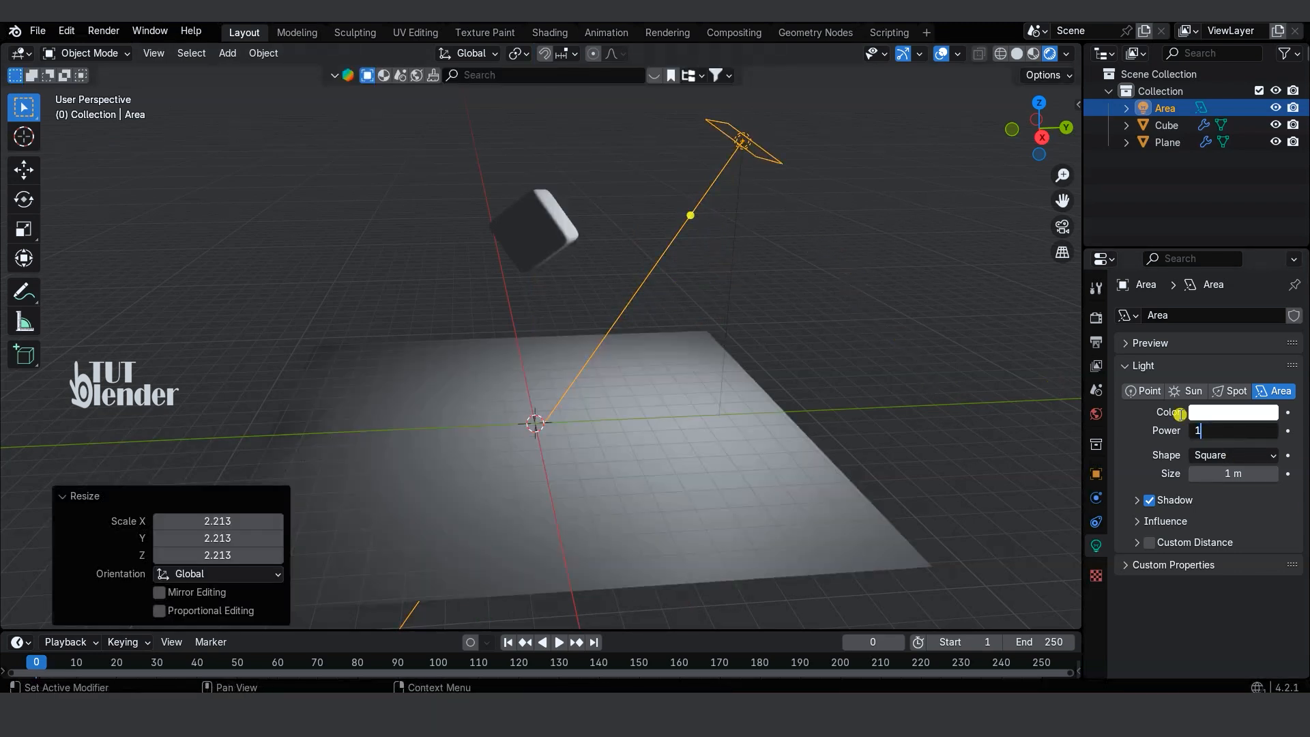
pyautogui.press('Return')
# Duplicate the area light to the opposite side of the cube and aim the copy at the plane's centre
pyautogui.hotkey('shift', 'd')
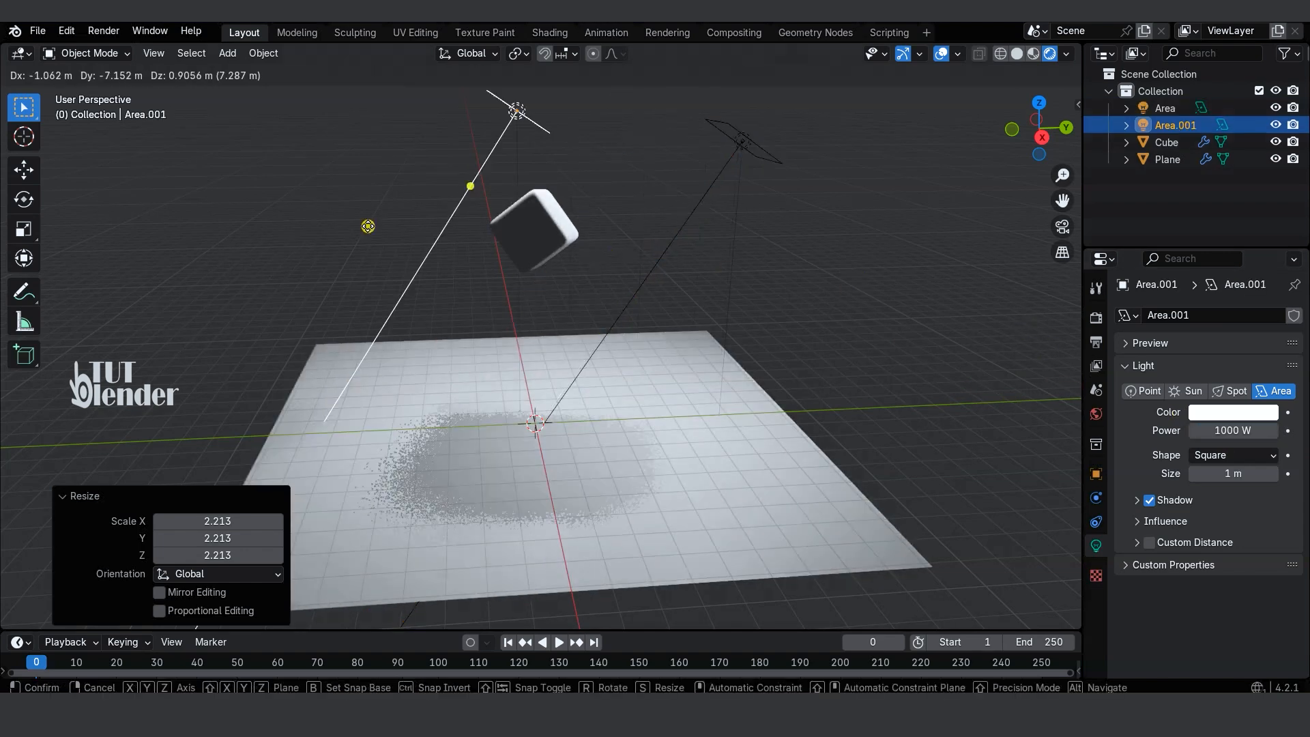
pyautogui.click(253, 251)
pyautogui.press('r')
pyautogui.click(481, 356)
pyautogui.moveTo(480, 357); pyautogui.dragTo(709, 375, button='middle')
pyautogui.click(407, 183)
# Scale up the duplicated area light to several times its size and deselect it
pyautogui.press('s')
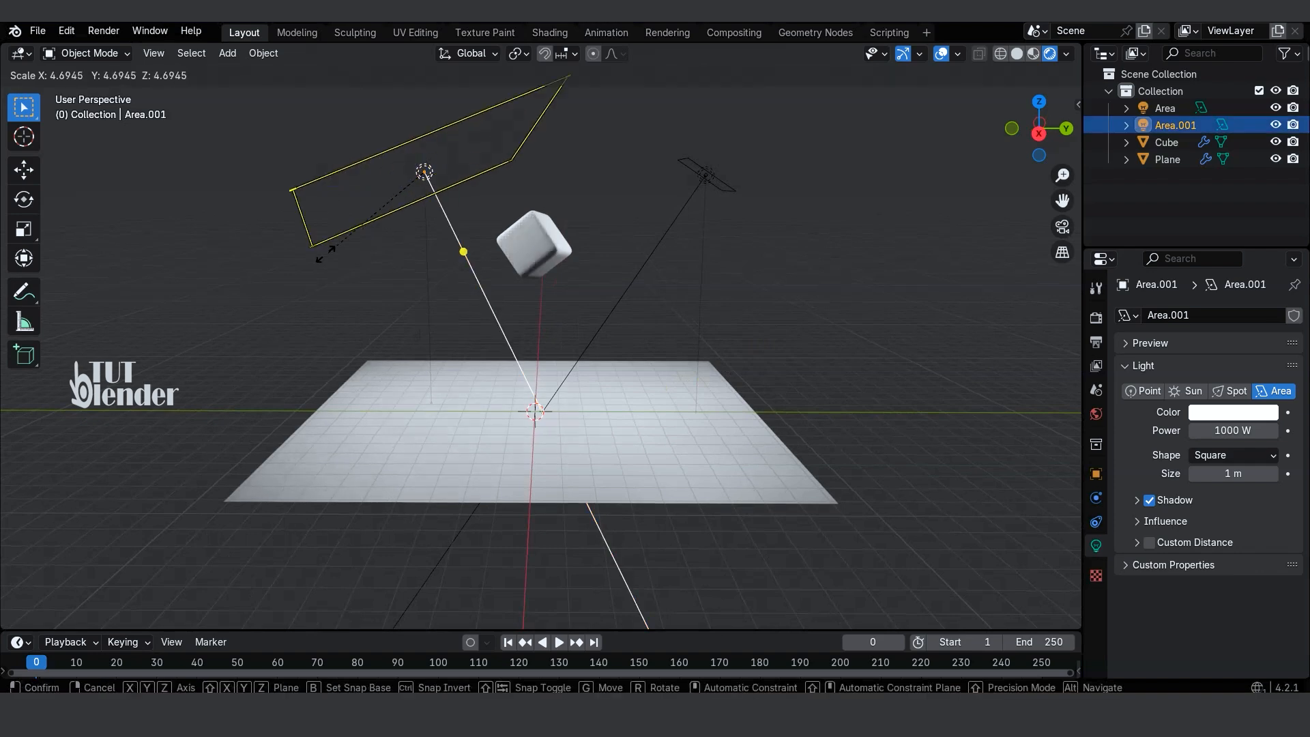
pyautogui.click(370, 230)
pyautogui.click(760, 275)
# Give the cube a new material with a bright blue base color
pyautogui.moveTo(566, 375); pyautogui.dragTo(572, 292, button='middle')
pyautogui.click(550, 251)
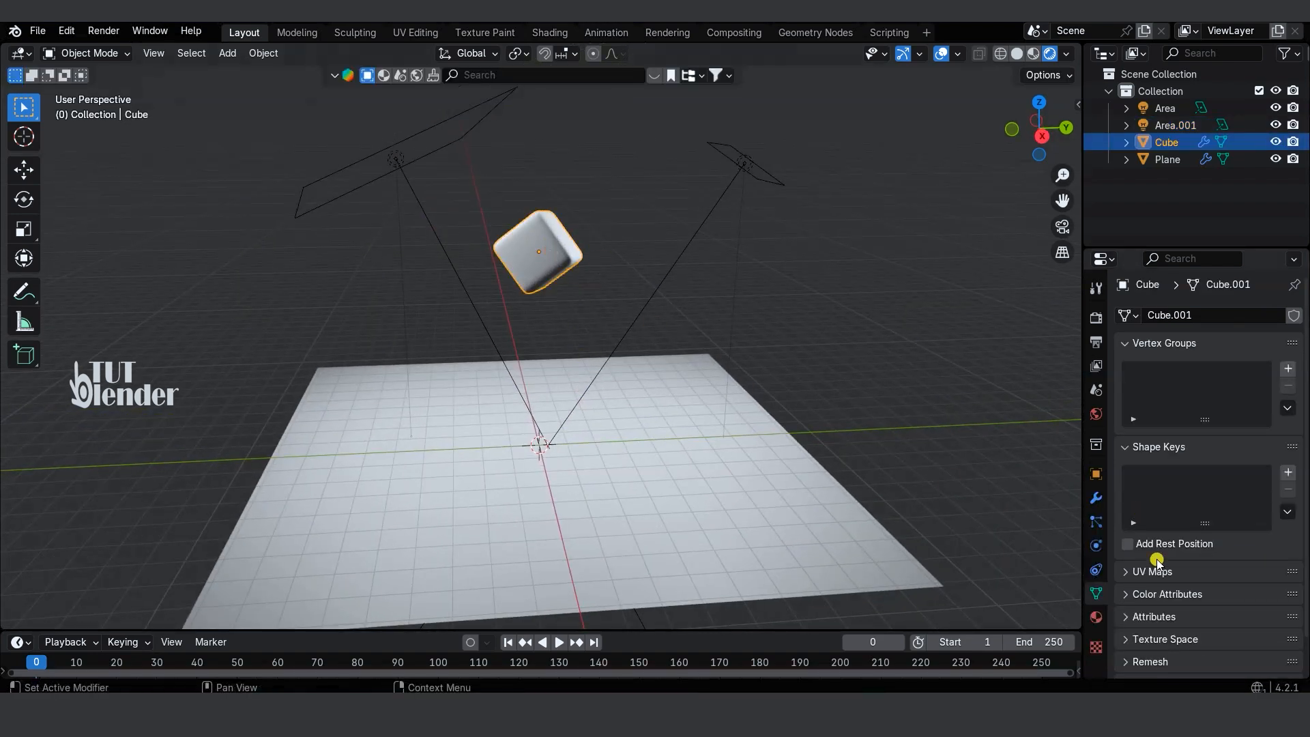
pyautogui.click(1096, 619)
pyautogui.click(1231, 389)
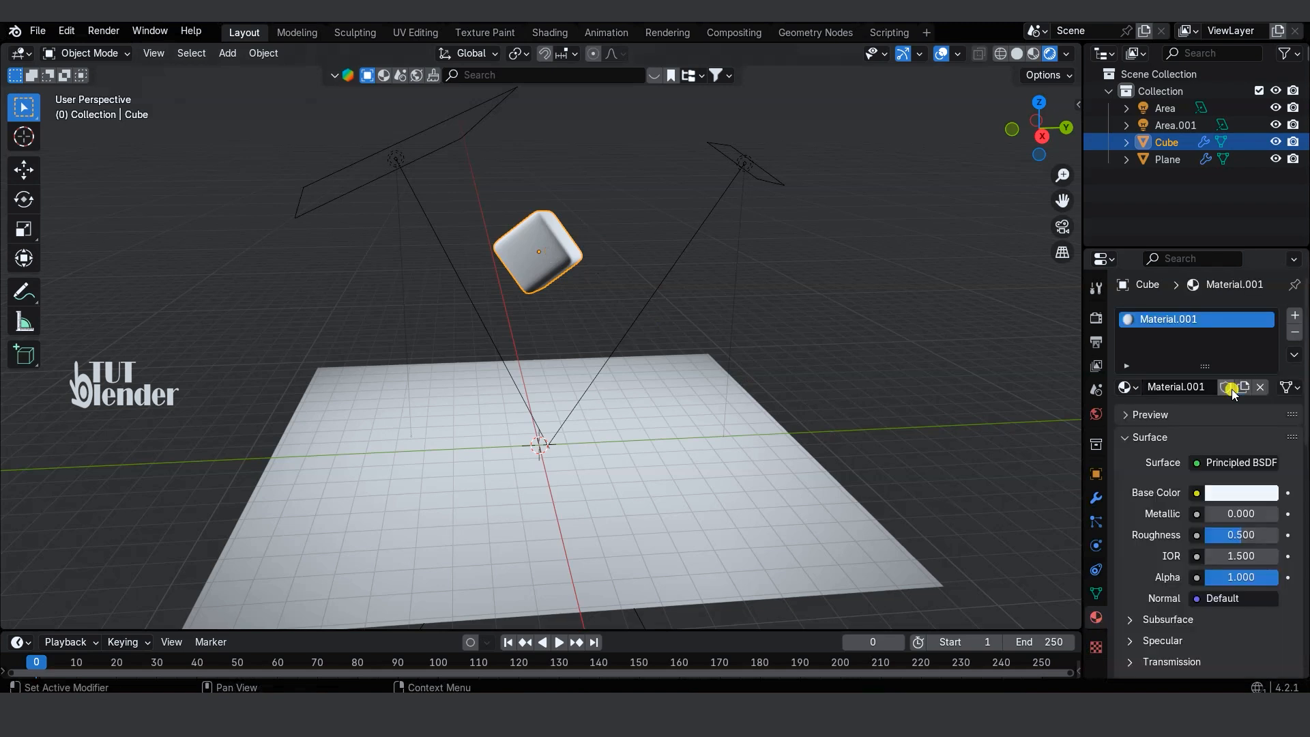
pyautogui.scroll(-2, 1200, 423)
pyautogui.click(1252, 429)
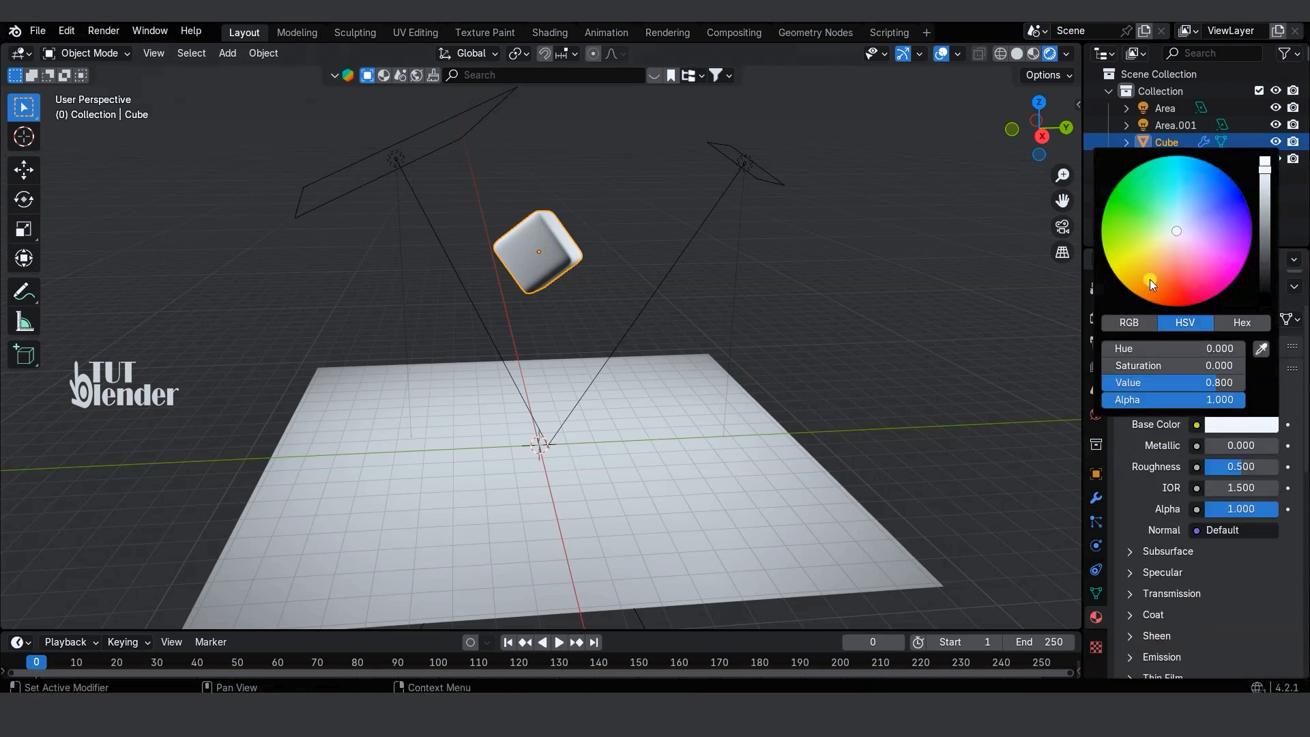
pyautogui.moveTo(1177, 234)
pyautogui.mouseDown()
pyautogui.moveTo(1155, 288)
pyautogui.moveTo(1169, 300)
pyautogui.moveTo(1243, 266)
pyautogui.moveTo(1202, 160)
pyautogui.mouseUp()
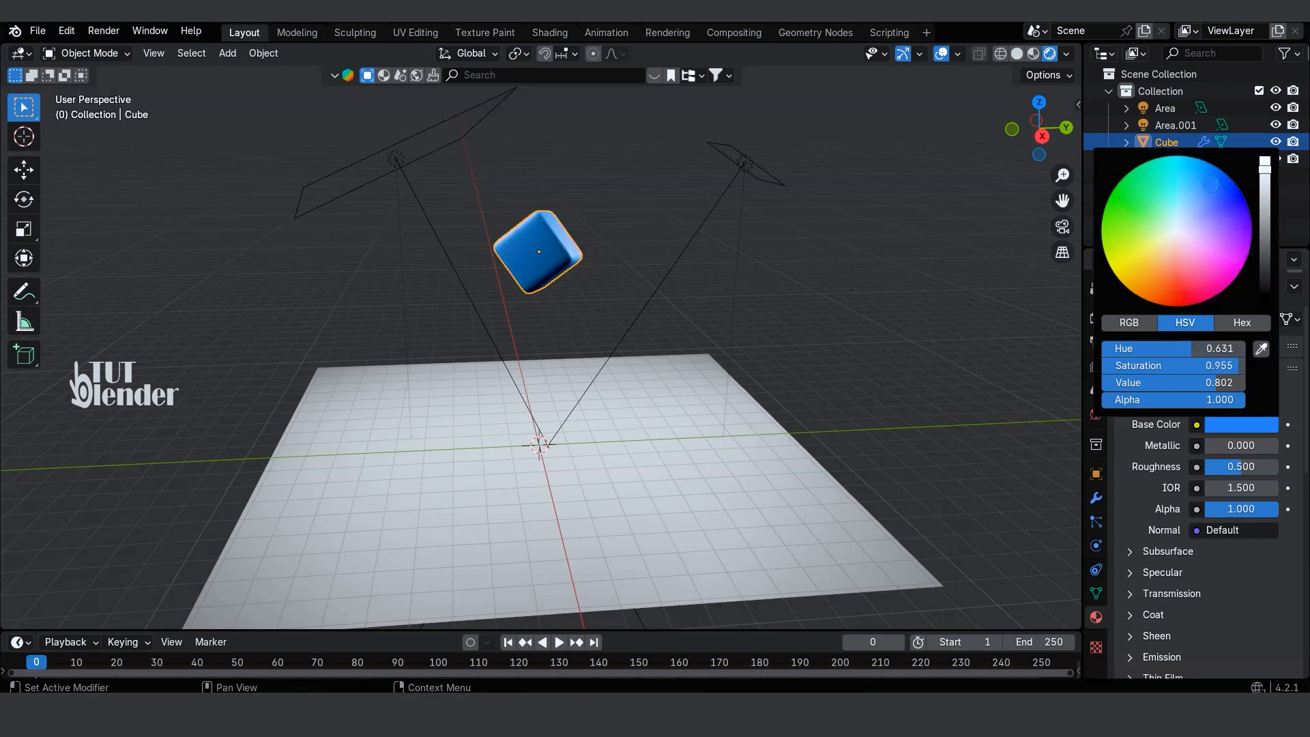
# Set the cube material's roughness to 0 and its transmission weight to 1.000
pyautogui.moveTo(617, 272); pyautogui.dragTo(689, 478, button='middle')
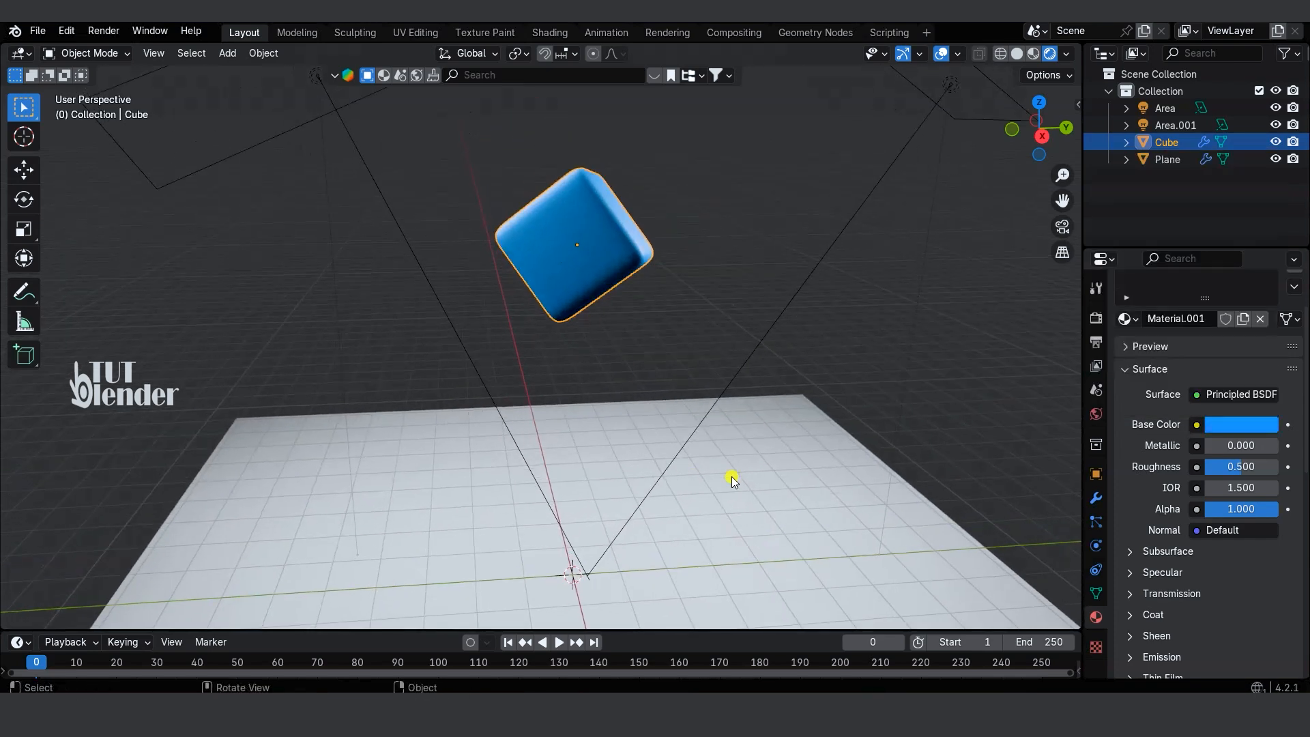
pyautogui.moveTo(1245, 469); pyautogui.dragTo(1112, 471)
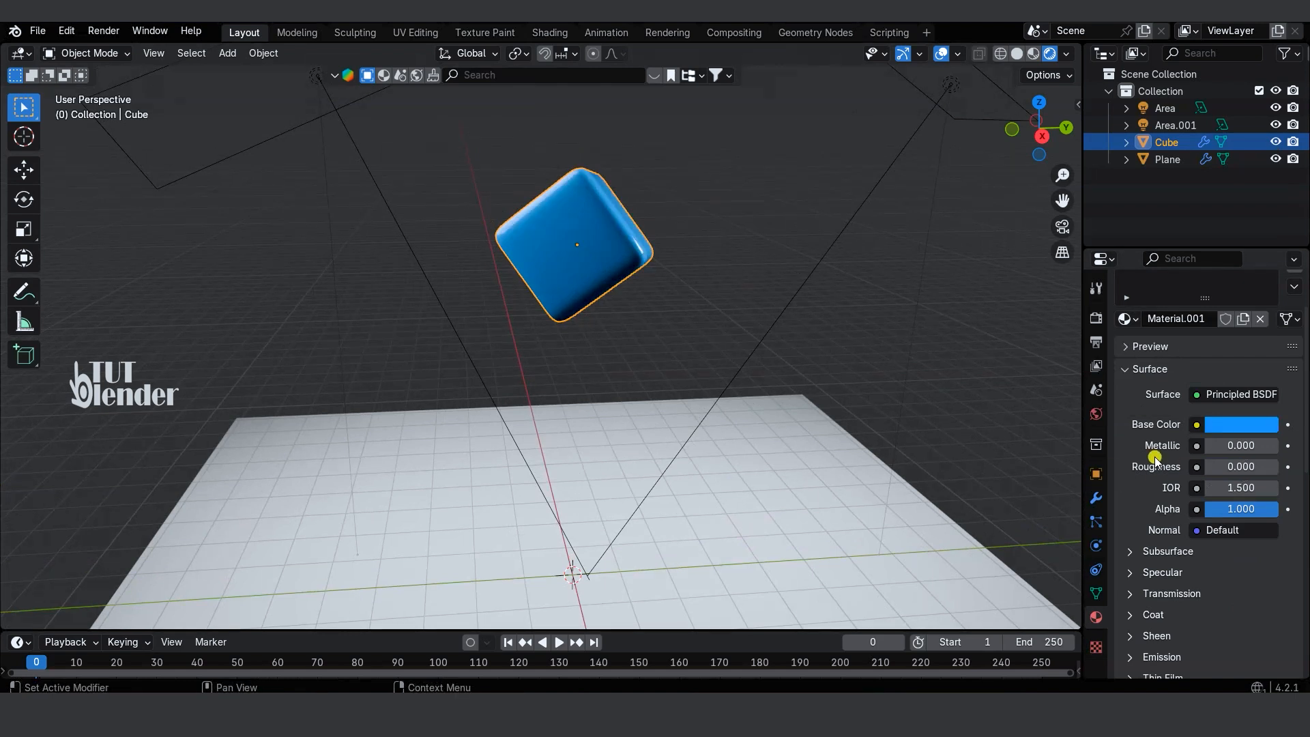
pyautogui.scroll(-3, 1158, 461)
pyautogui.click(1136, 493)
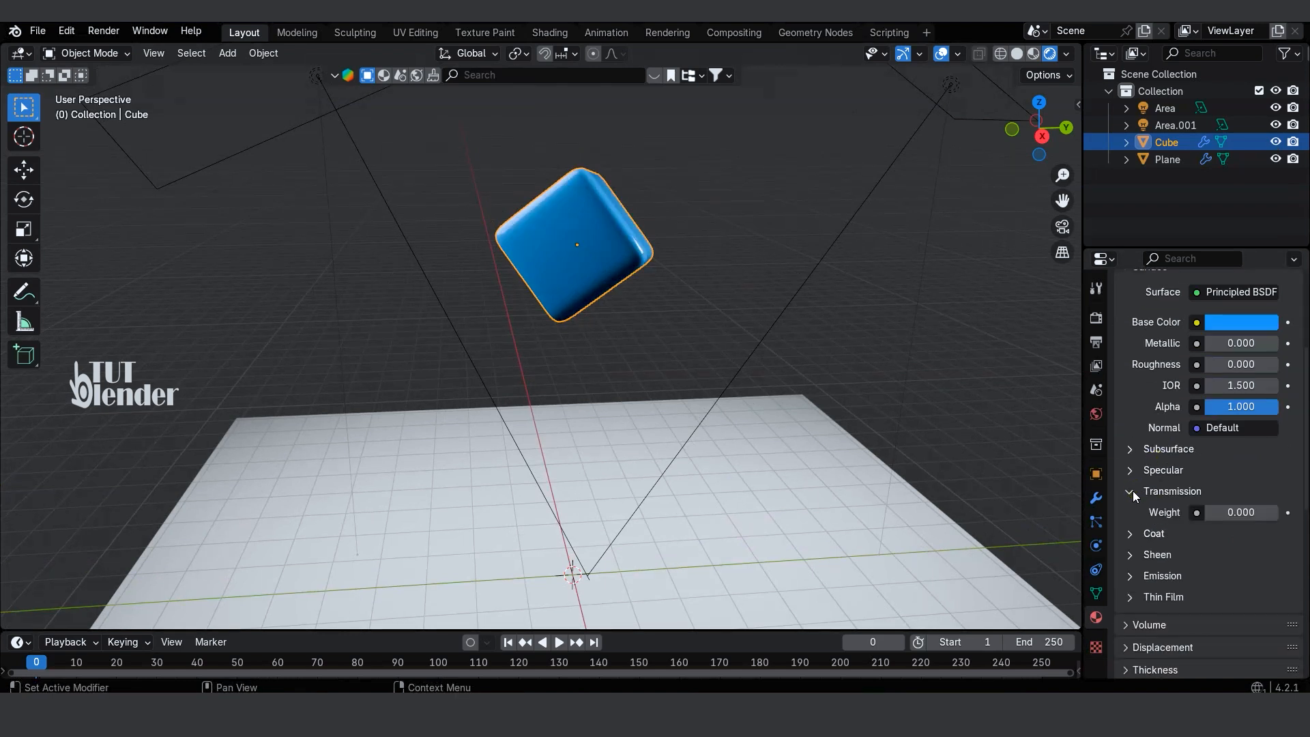
pyautogui.moveTo(1229, 513); pyautogui.dragTo(1283, 513)
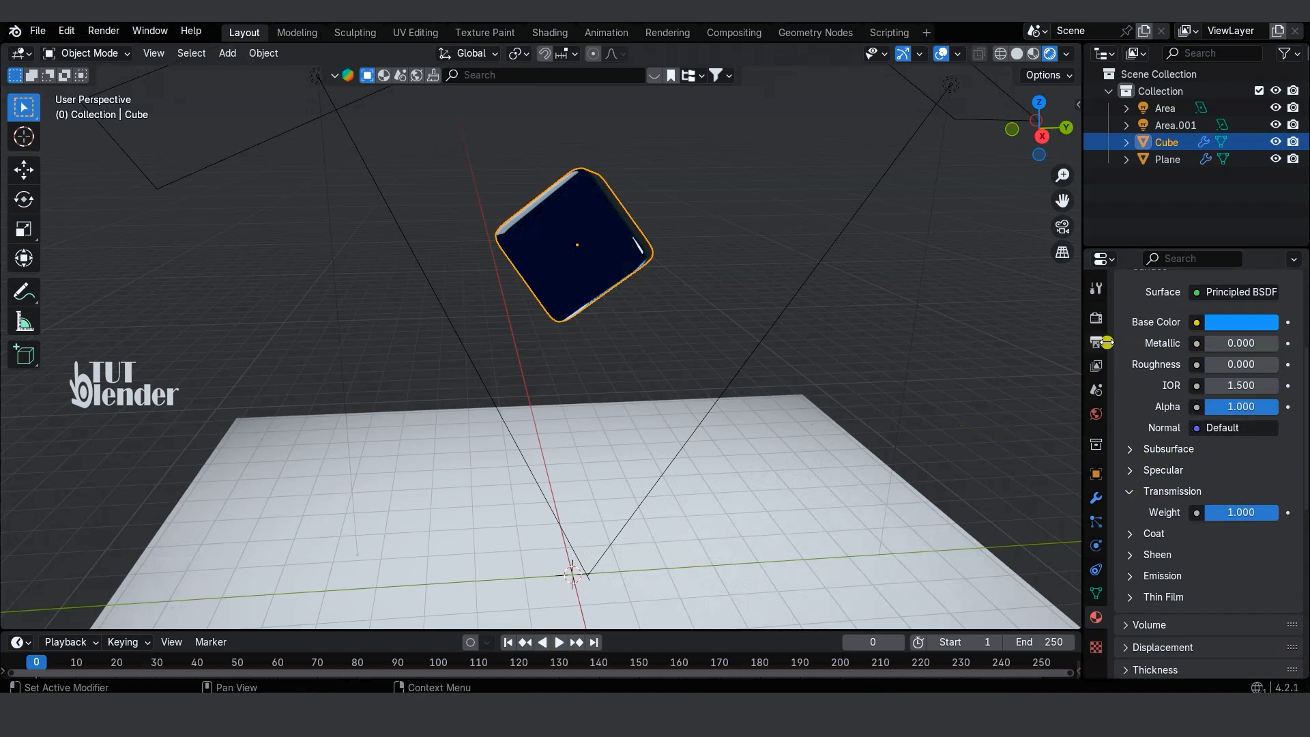
# Switch the render engine to Cycles and set its device to GPU Compute
pyautogui.click(1095, 318)
pyautogui.scroll(3, 1143, 345)
pyautogui.click(1247, 315)
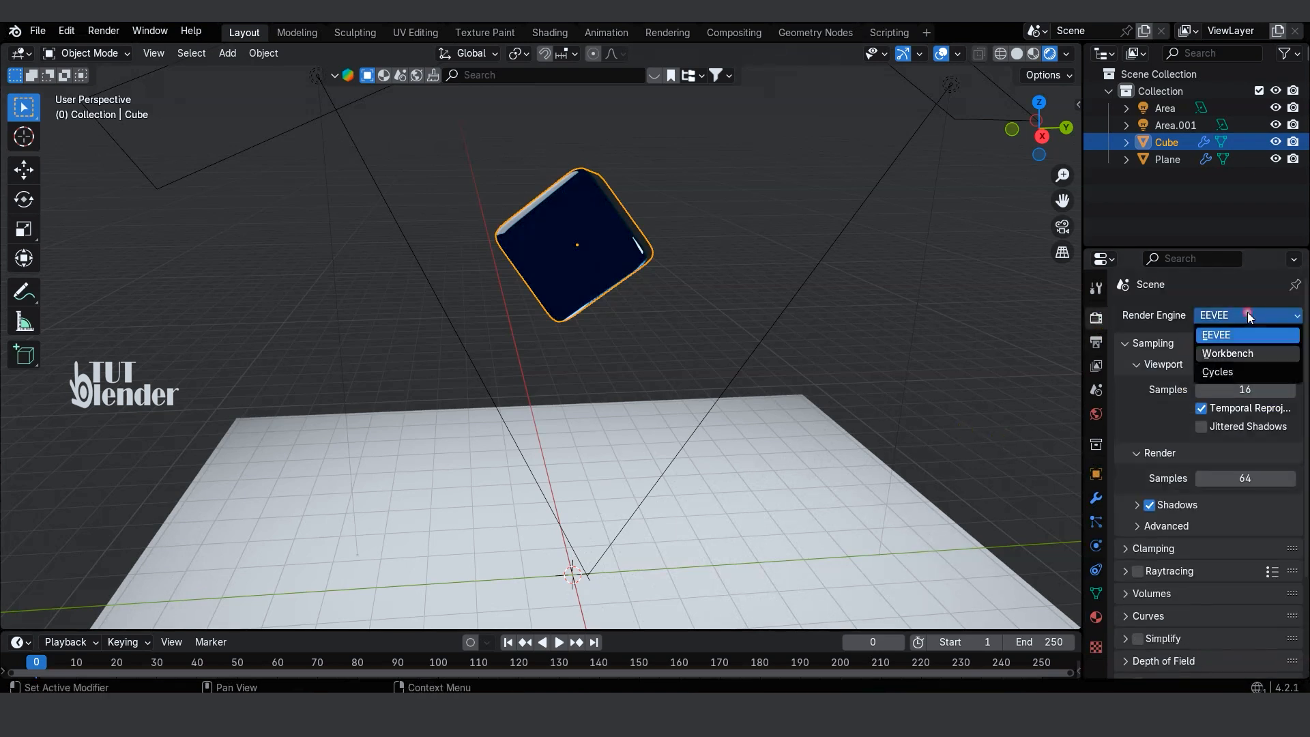
pyautogui.click(1239, 372)
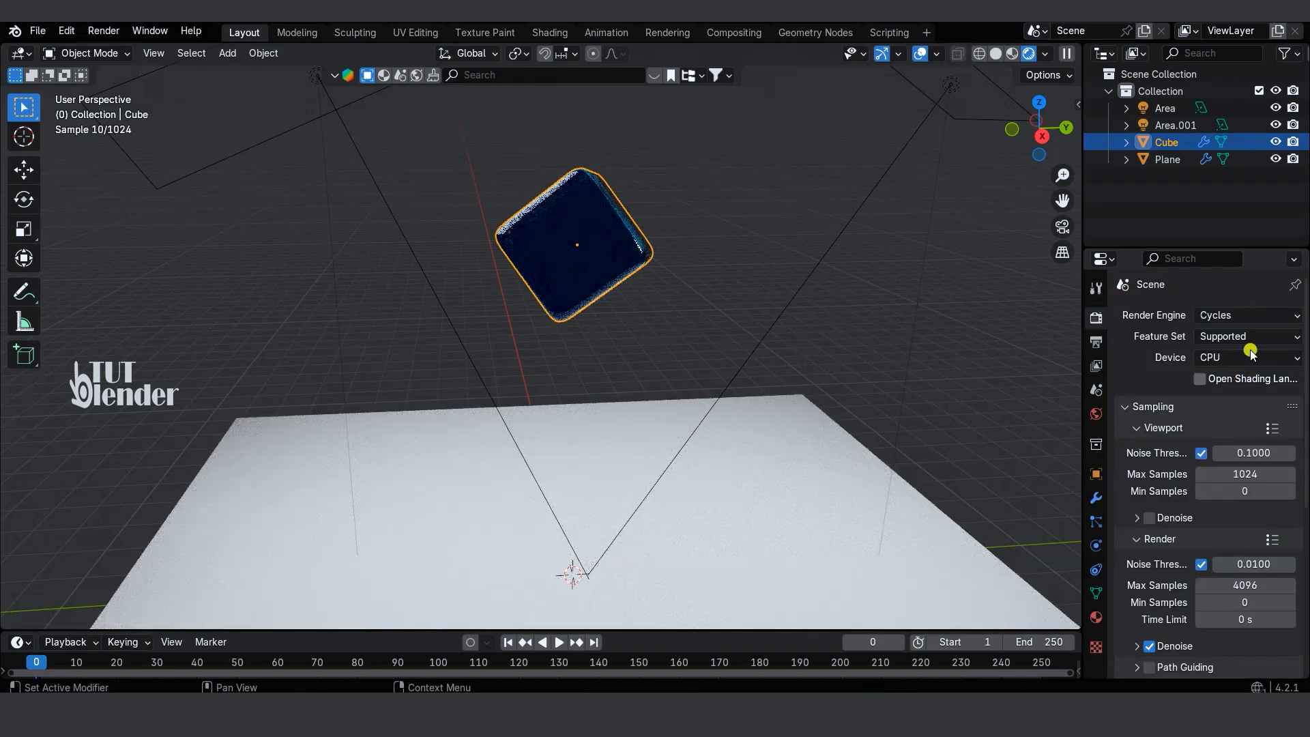
pyautogui.click(1245, 356)
pyautogui.click(1237, 399)
pyautogui.moveTo(866, 468); pyautogui.dragTo(665, 409, button='middle')
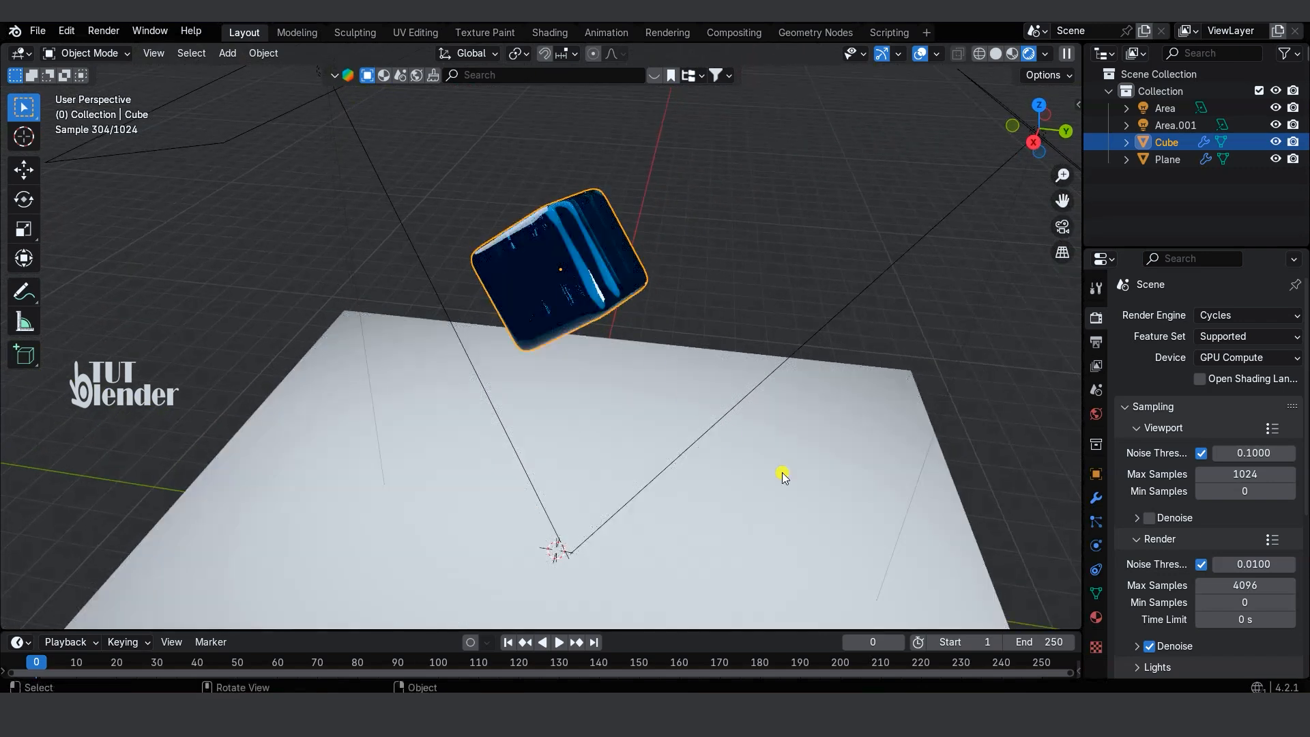
# Reduce the transmission weight of the cube's blue material
pyautogui.click(1096, 617)
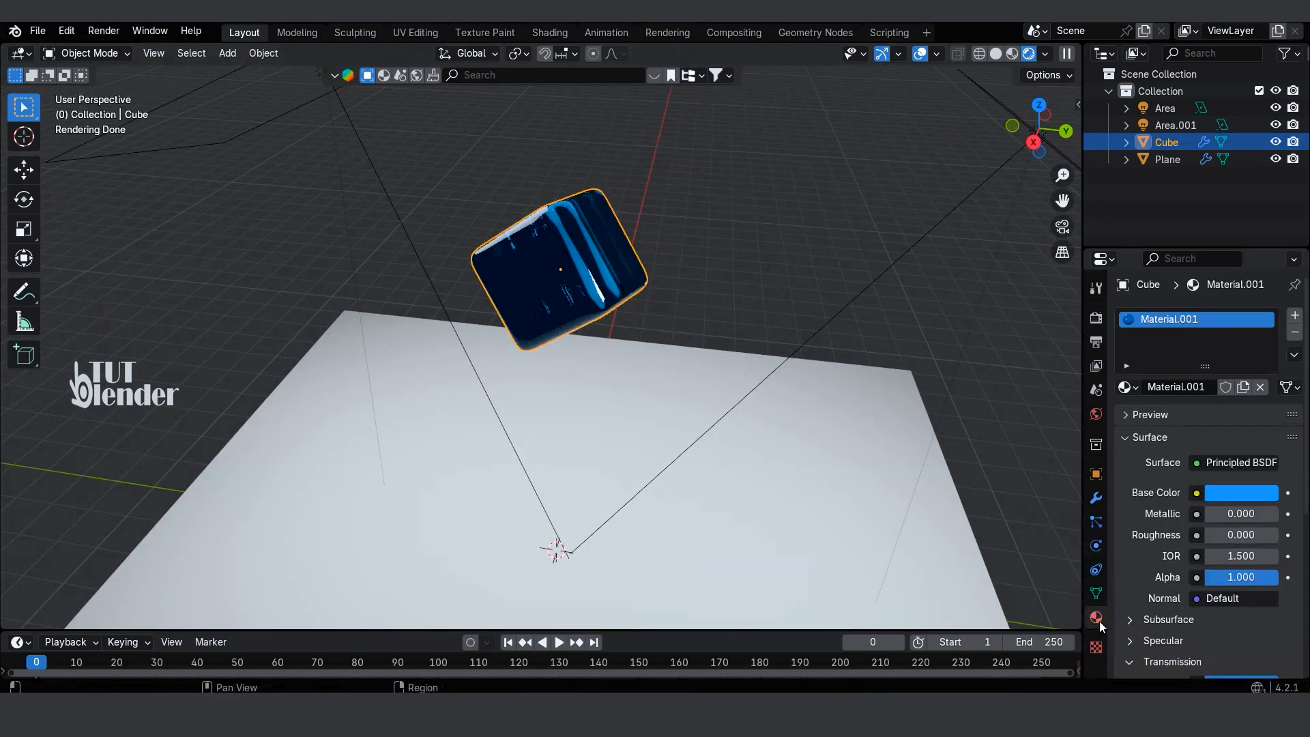
pyautogui.scroll(-5, 1201, 546)
pyautogui.click(1181, 525)
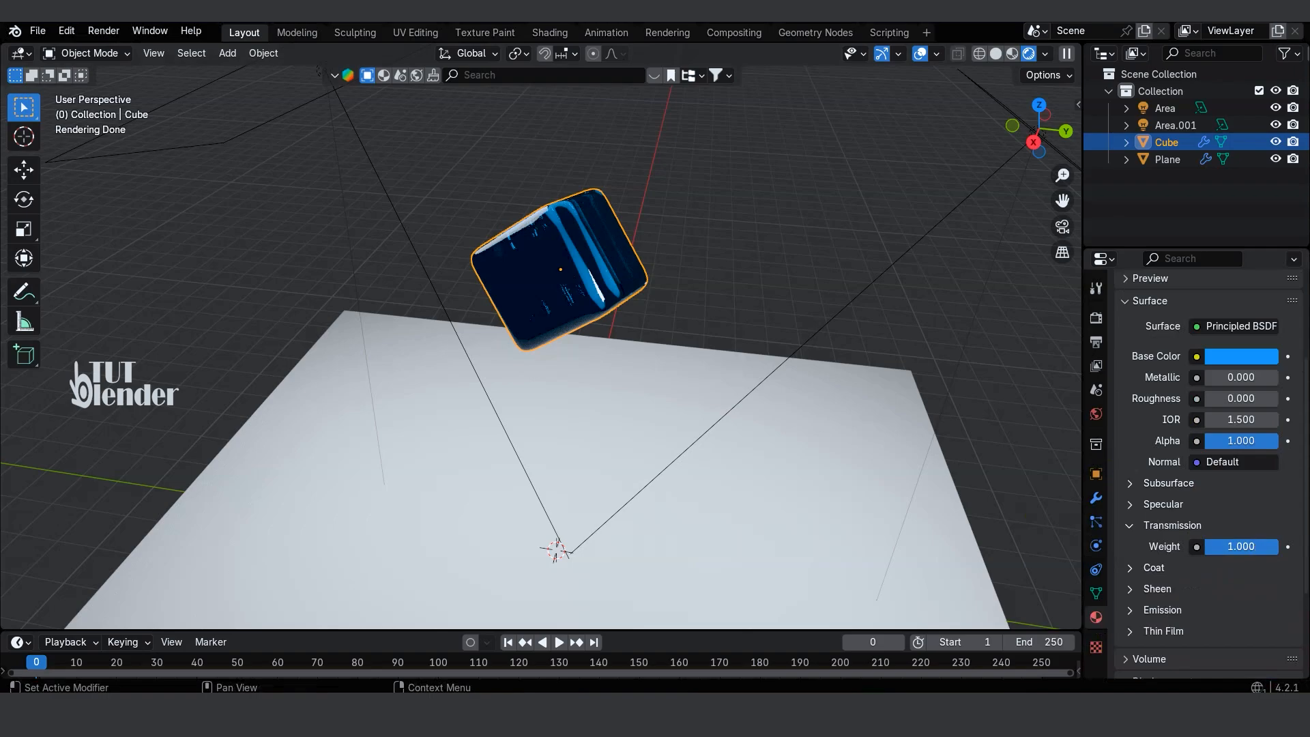
pyautogui.moveTo(1241, 546); pyautogui.dragTo(1228, 546)
# Enable viewport denoising and play the soft body simulation from frame 0 in the rendered view
pyautogui.moveTo(784, 444); pyautogui.dragTo(586, 393, button='middle')
pyautogui.scroll(-3, 621, 468)
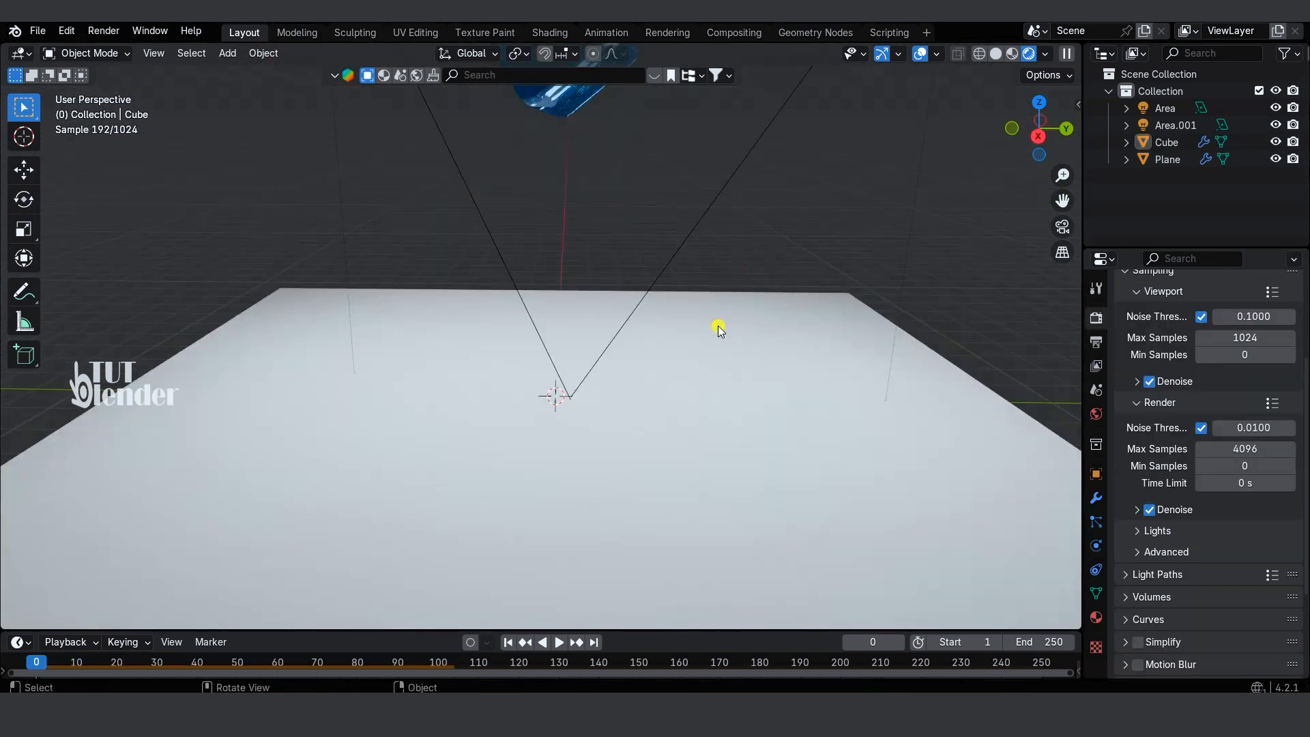
pyautogui.press('space')
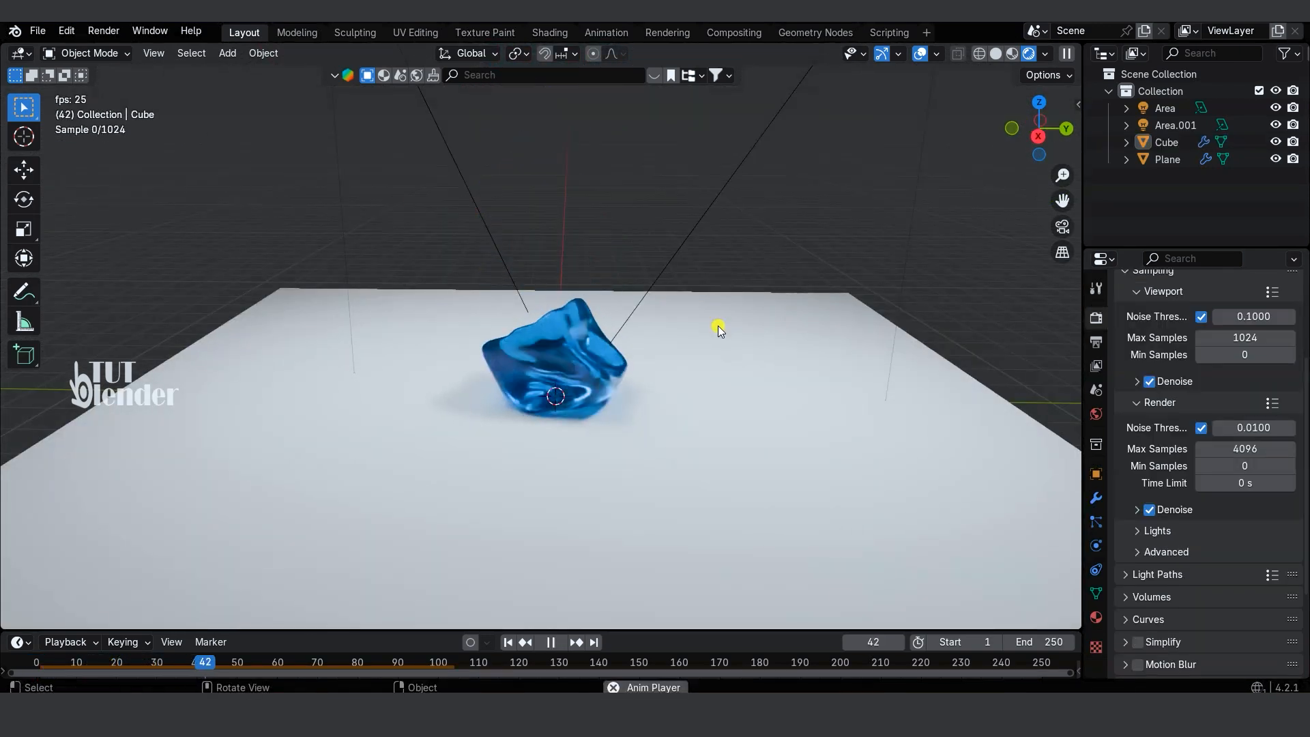